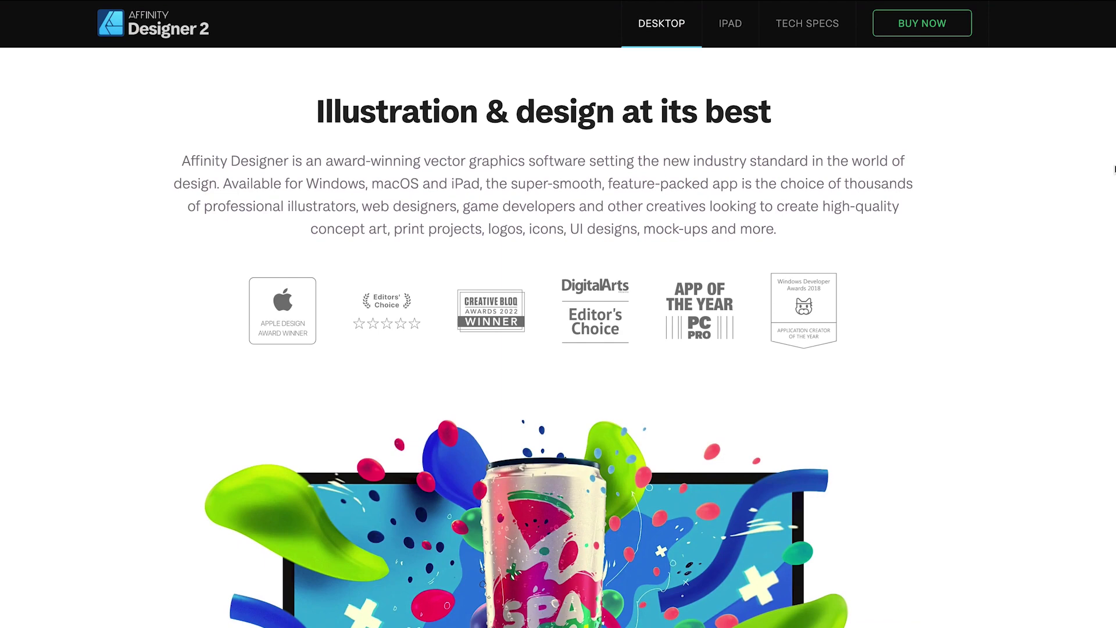
Scroll the product page past the No subscription pricing to the car and Layers panel image
scroll(544, 349, "down", 1)
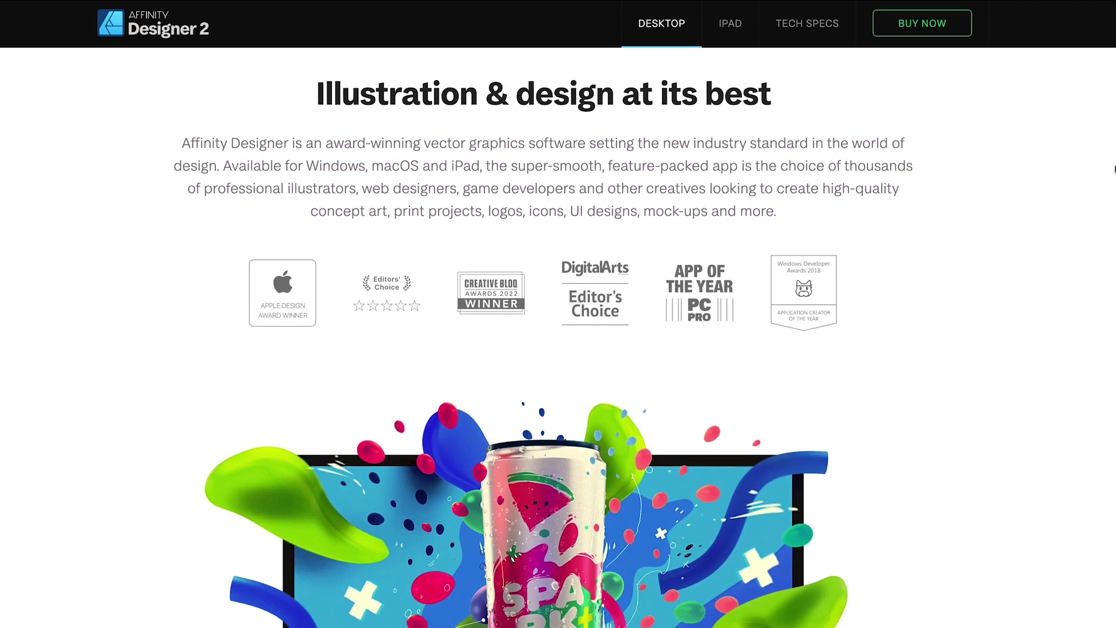
scroll(1114, 169, "down", 2)
scroll(1114, 169, "down", 3)
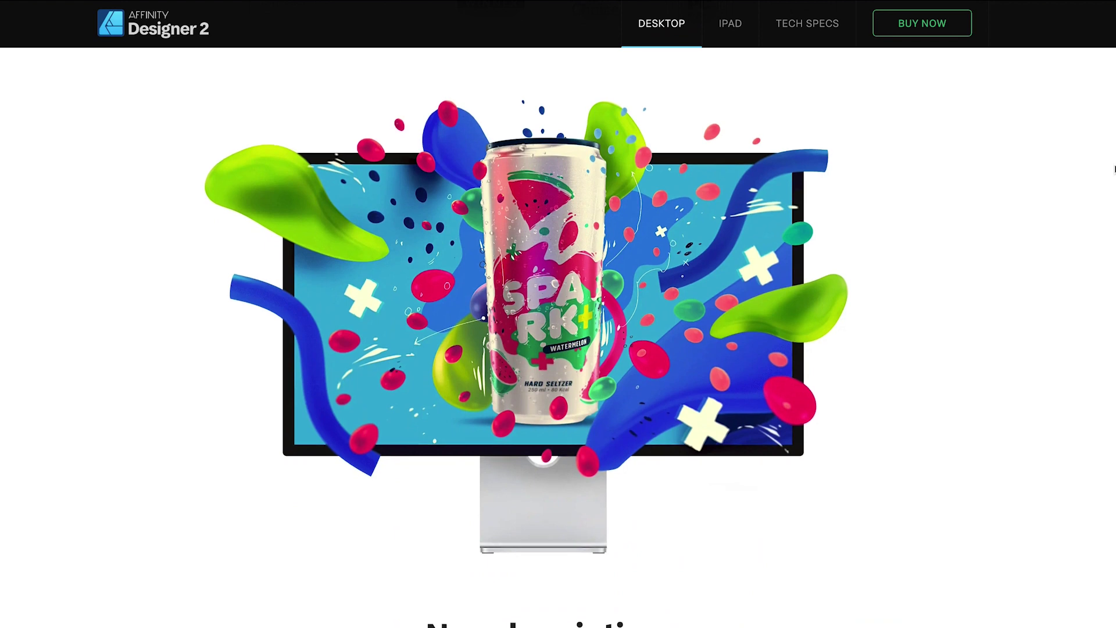
scroll(1114, 169, "down", 3)
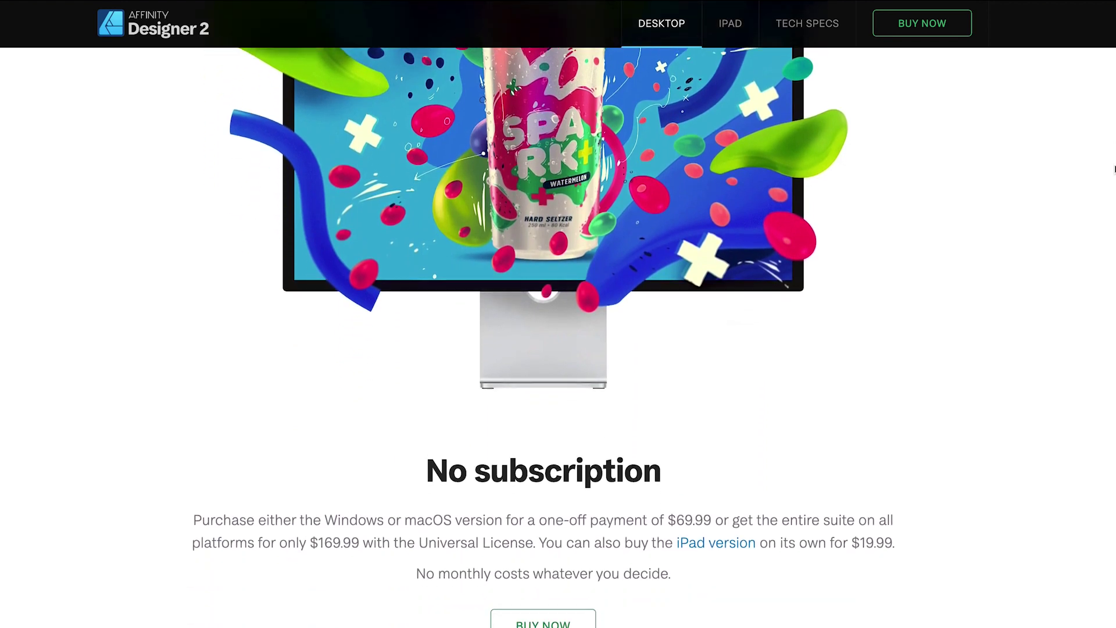
scroll(1114, 170, "down", 3)
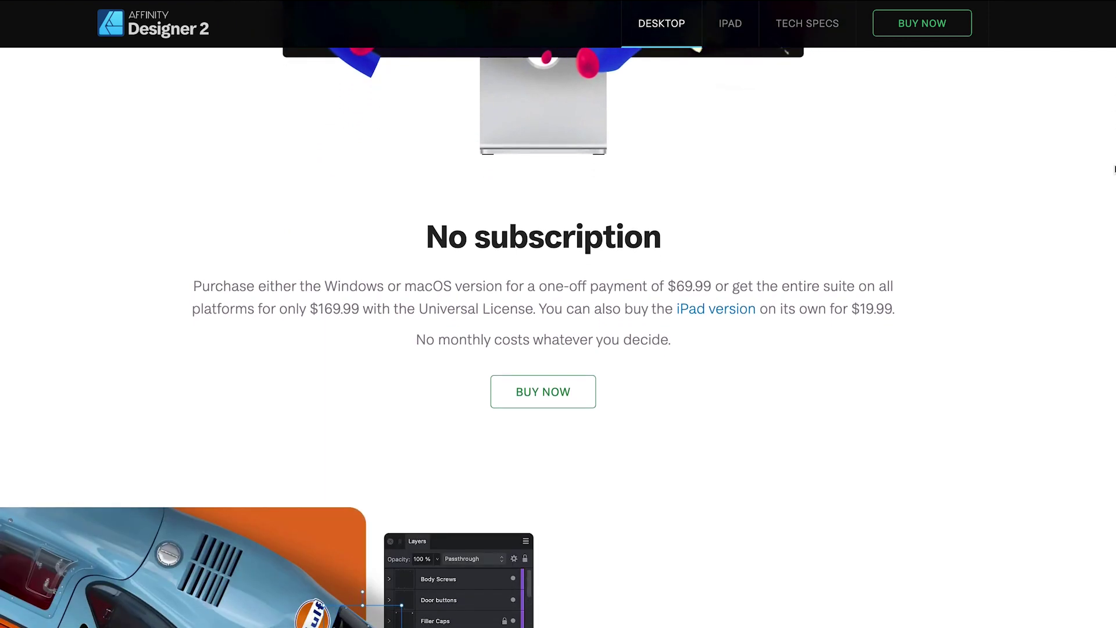
scroll(1114, 169, "down", 3)
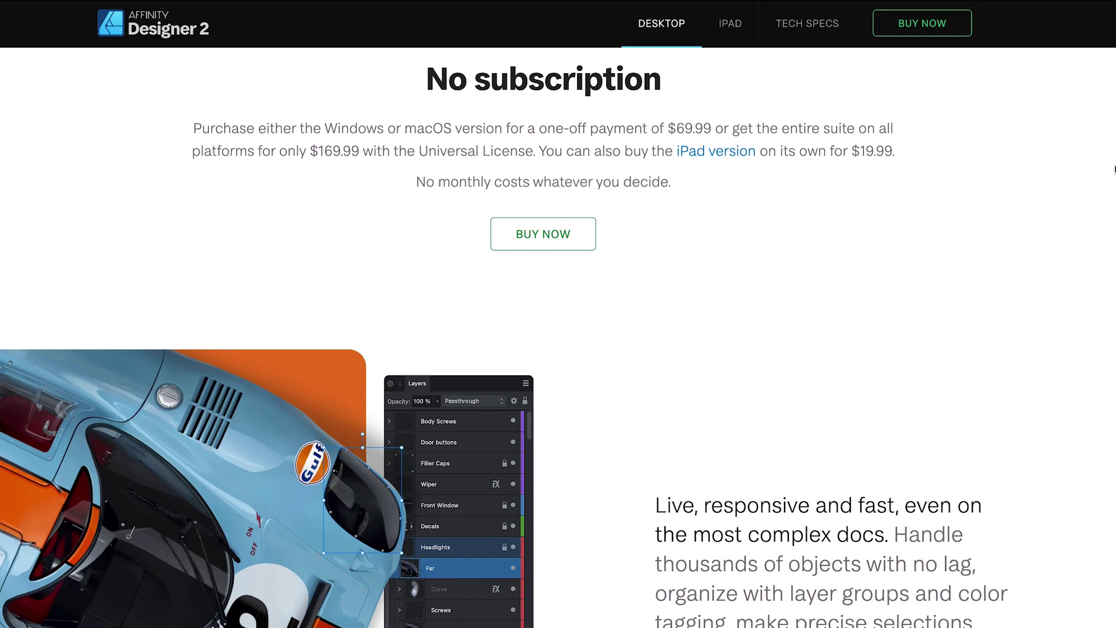
scroll(1114, 169, "down", 4)
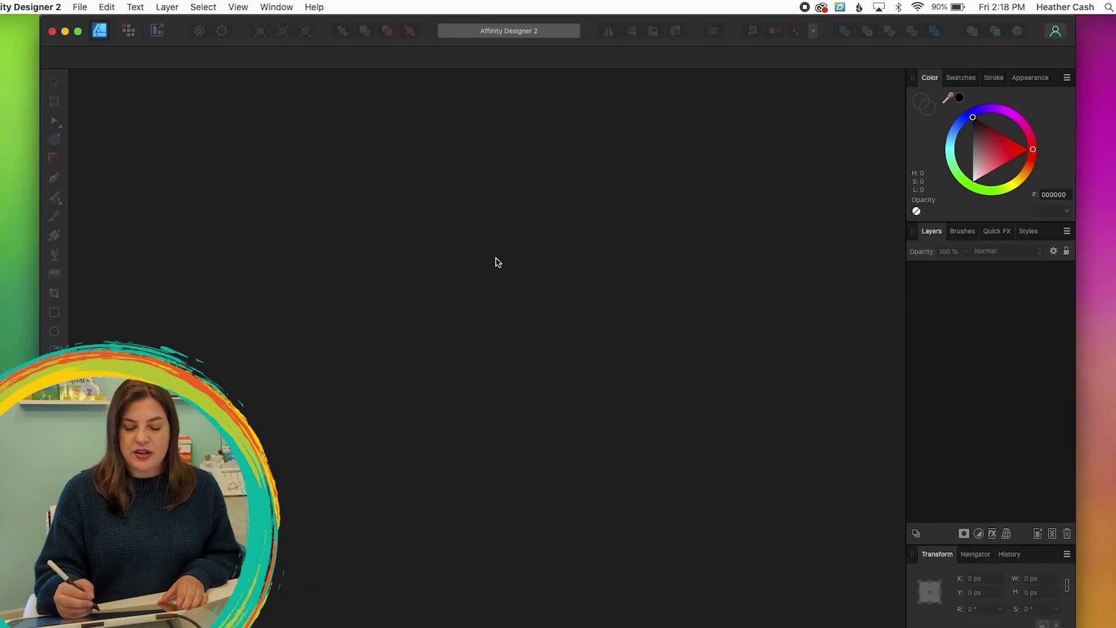
Create a new Letter document, 8.5 × 11 in at 300 DPI, from File > New
left_click(86, 8)
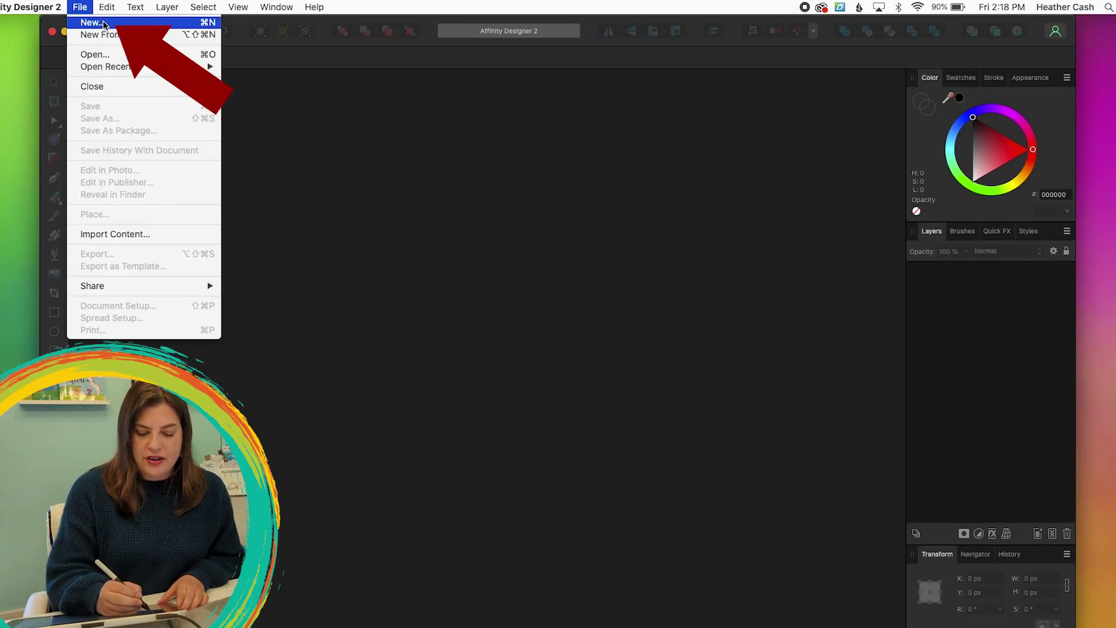
left_click(94, 22)
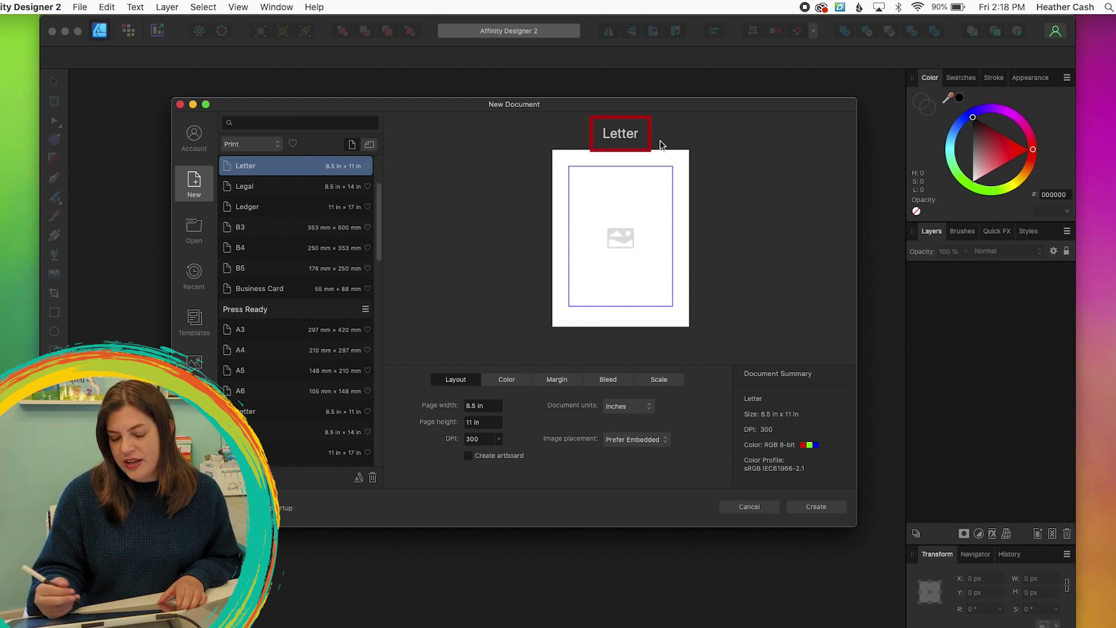
left_click(819, 507)
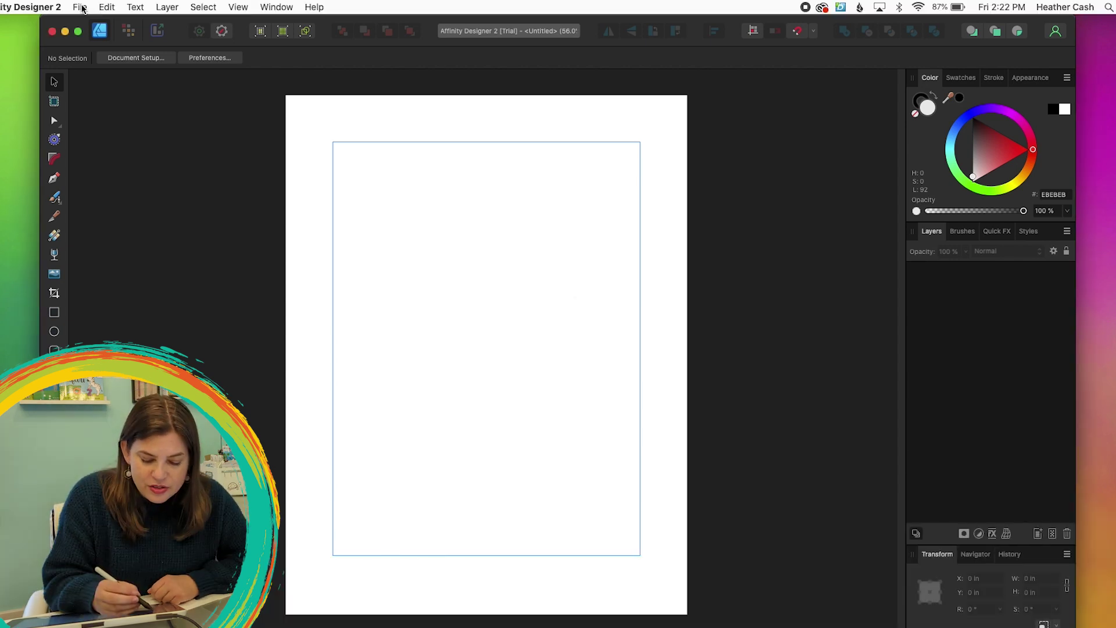
Place the crab photo PXL_20221007_012730877.jpg, sized and shifted inside the page margins
left_click(80, 7)
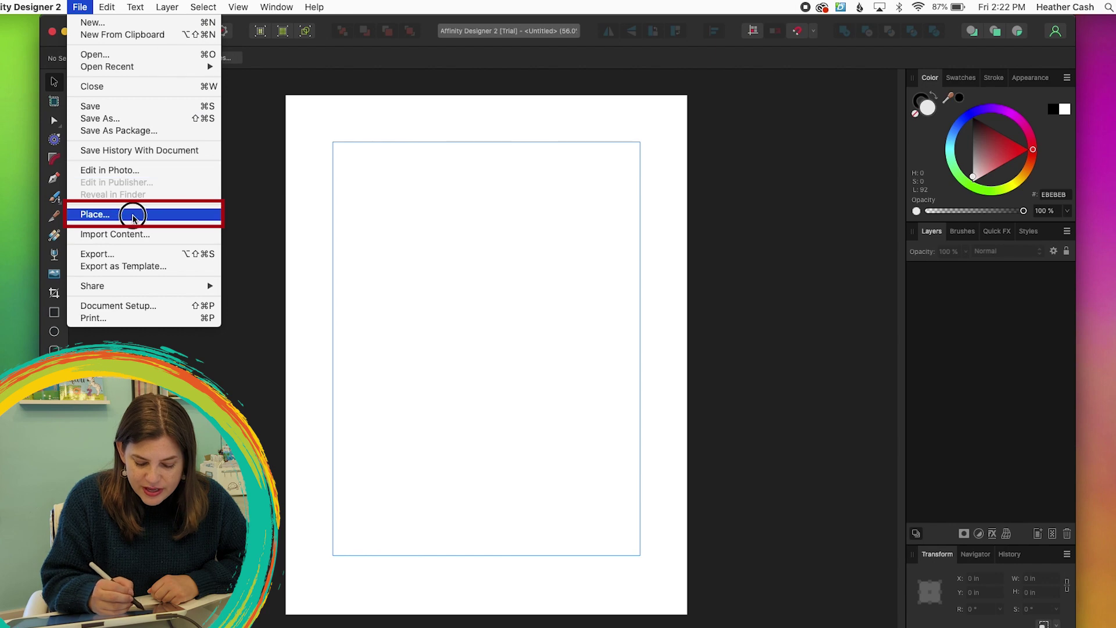
left_click(130, 216)
left_click(782, 321)
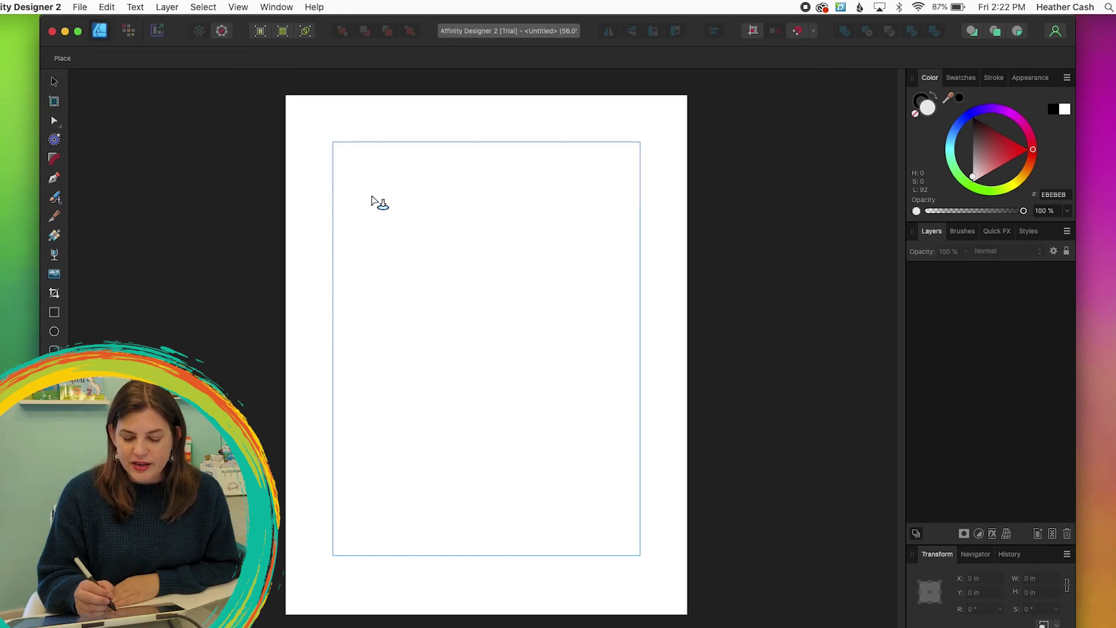
left_click_drag(355, 165, 571, 553)
left_click_drag(581, 352, 547, 355)
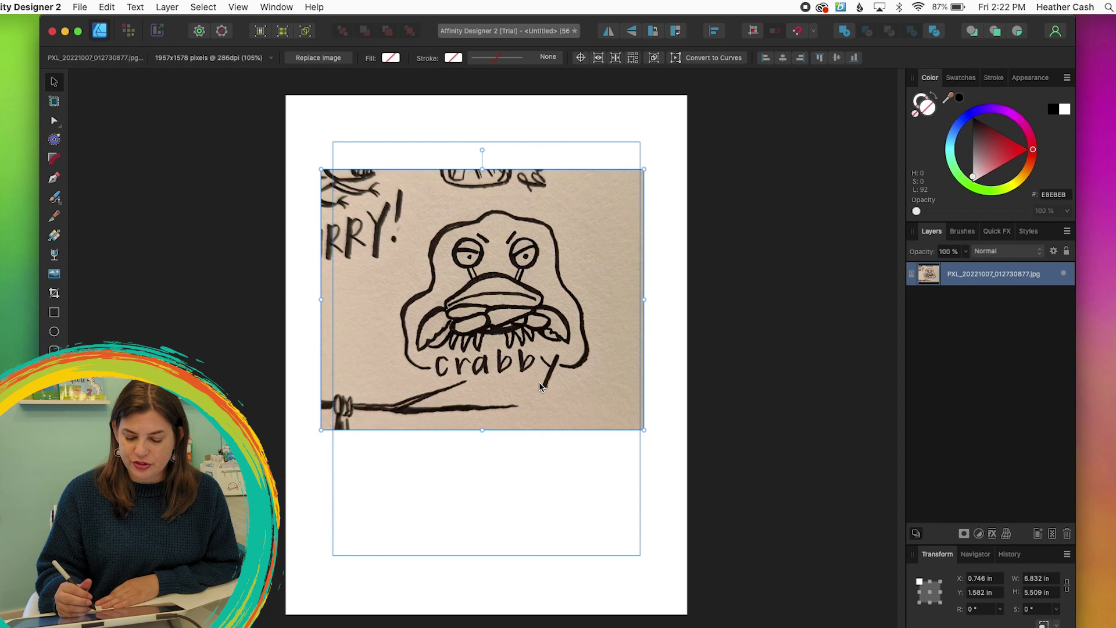
left_click(553, 452)
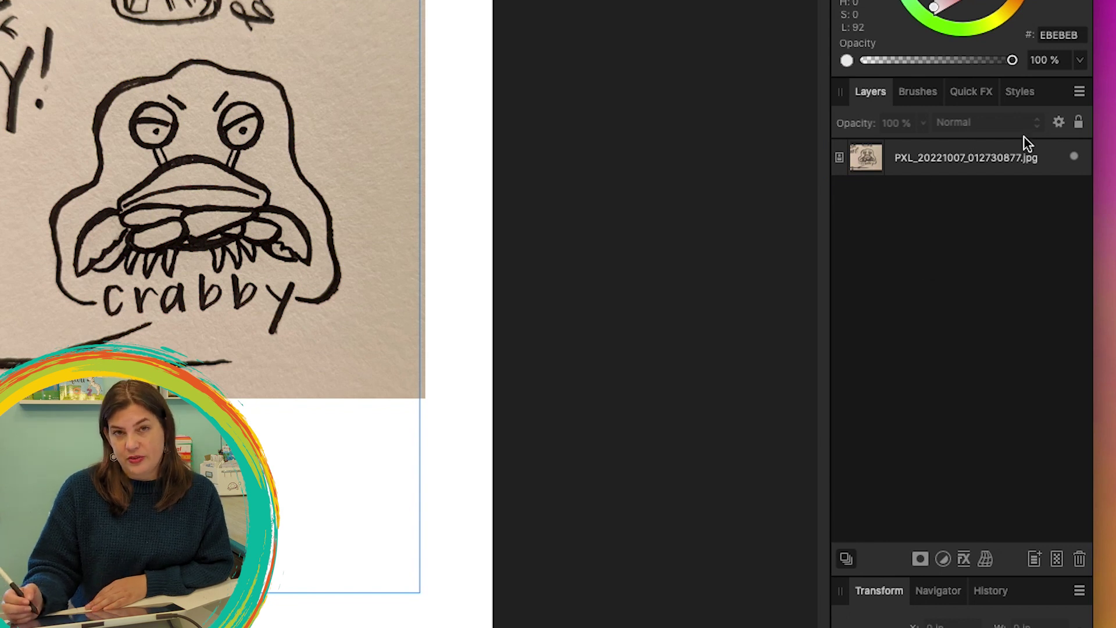
Rename the photo layer to 'sketch'
double_click(962, 158)
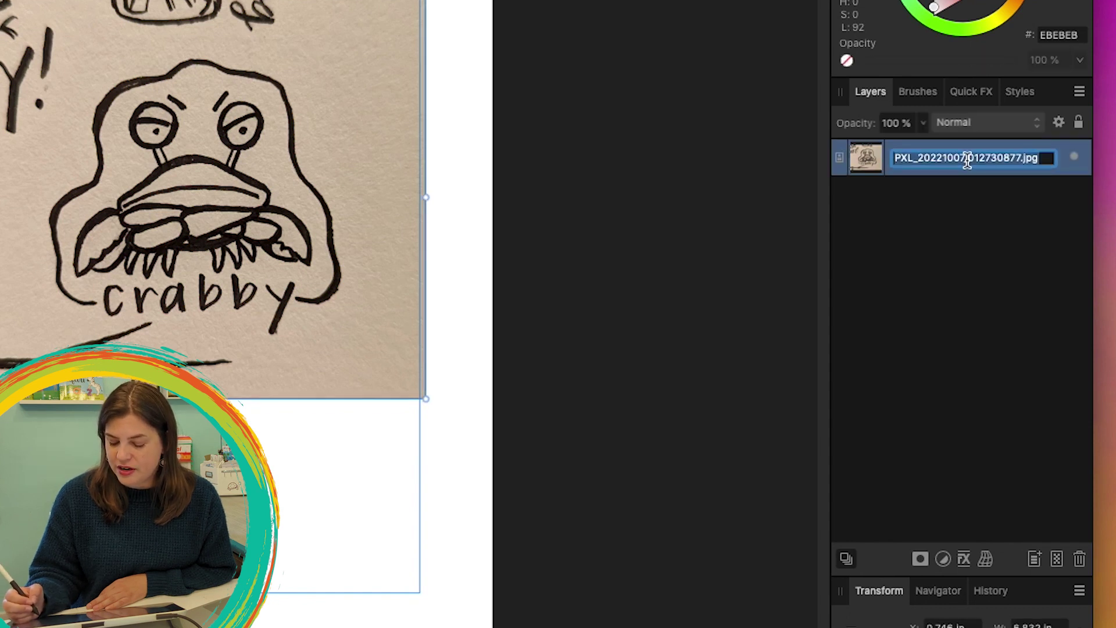
type("s")
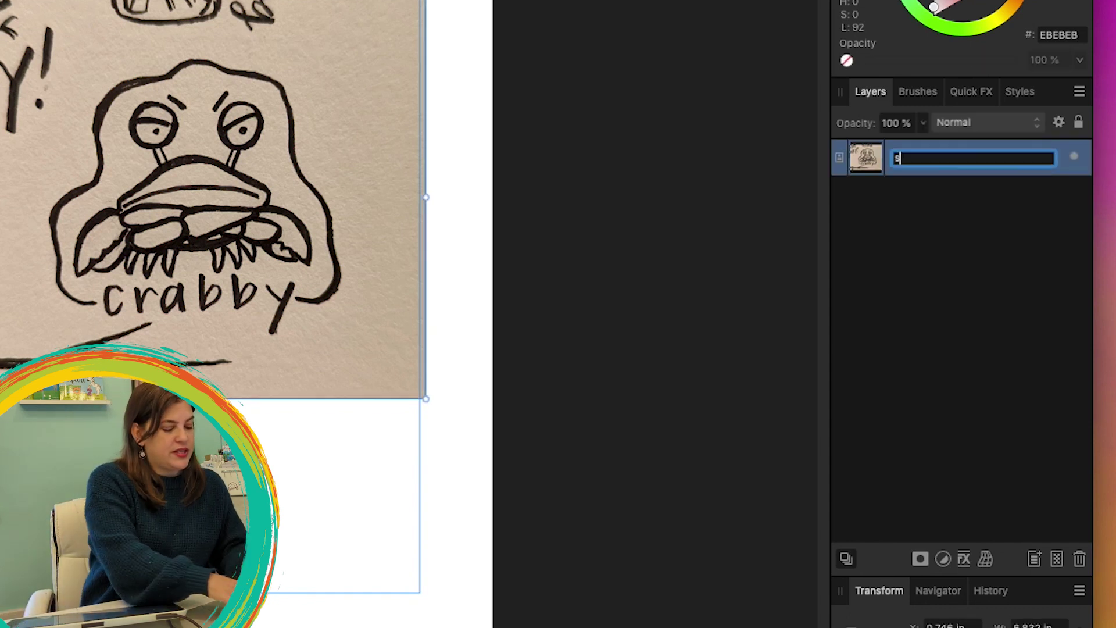
type("ketch")
key("Return")
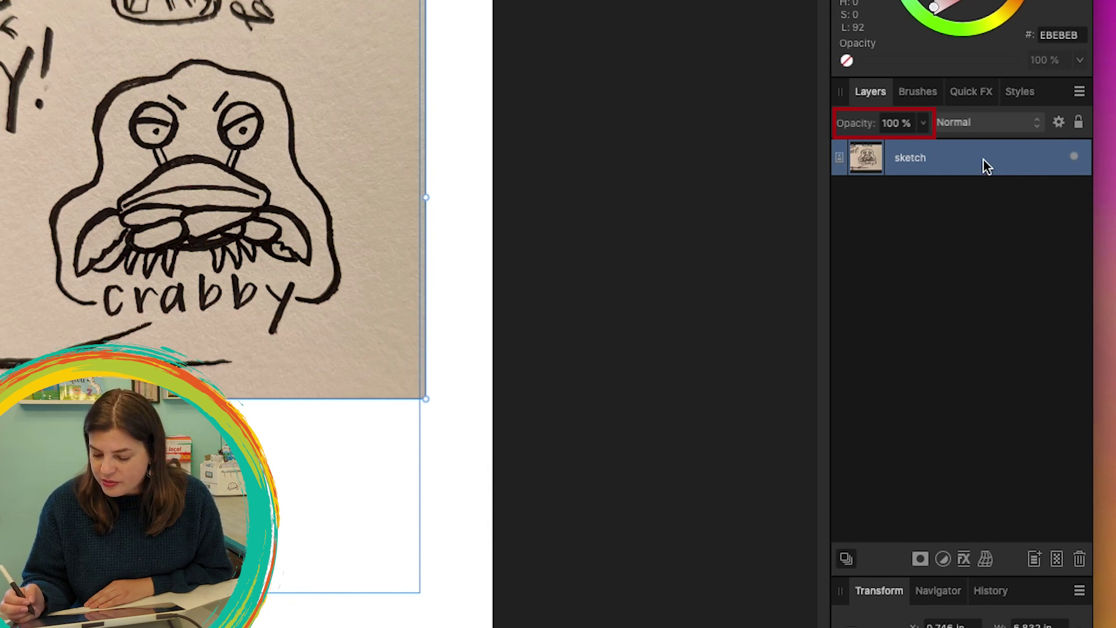
Fade the sketch layer to 50% opacity and lock it, confirming it can't be selected
left_click(922, 124)
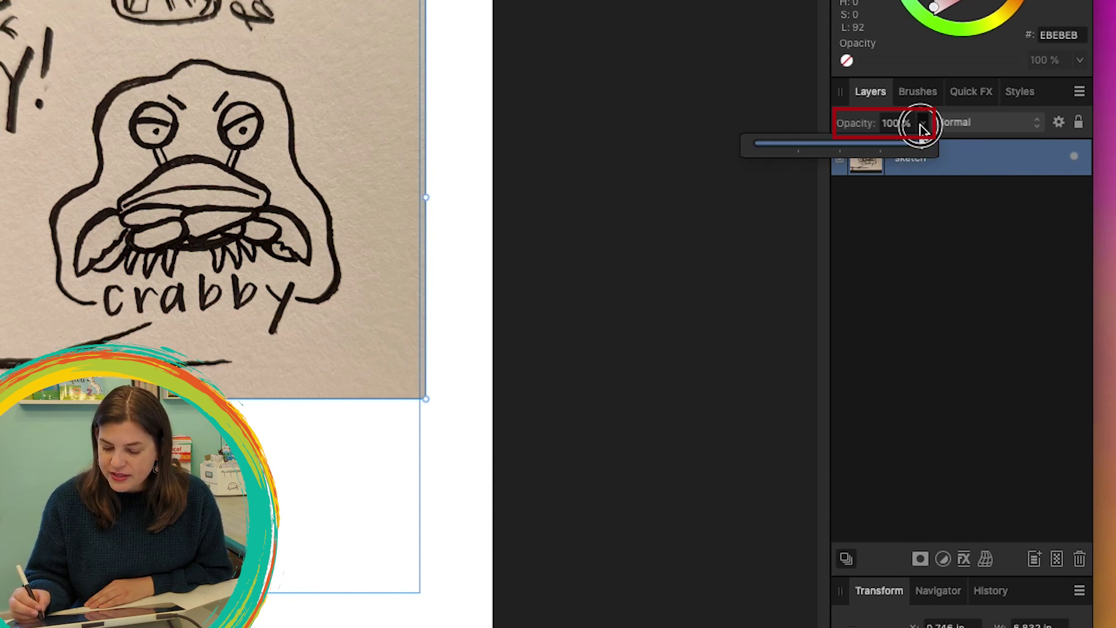
left_click_drag(919, 145, 797, 175)
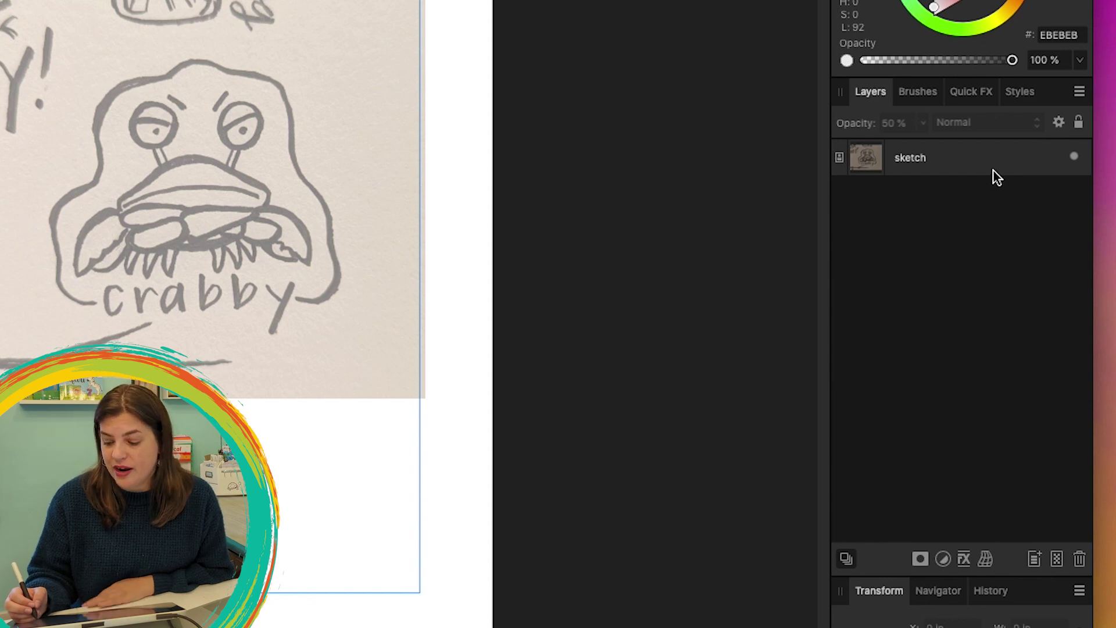
left_click(1057, 160)
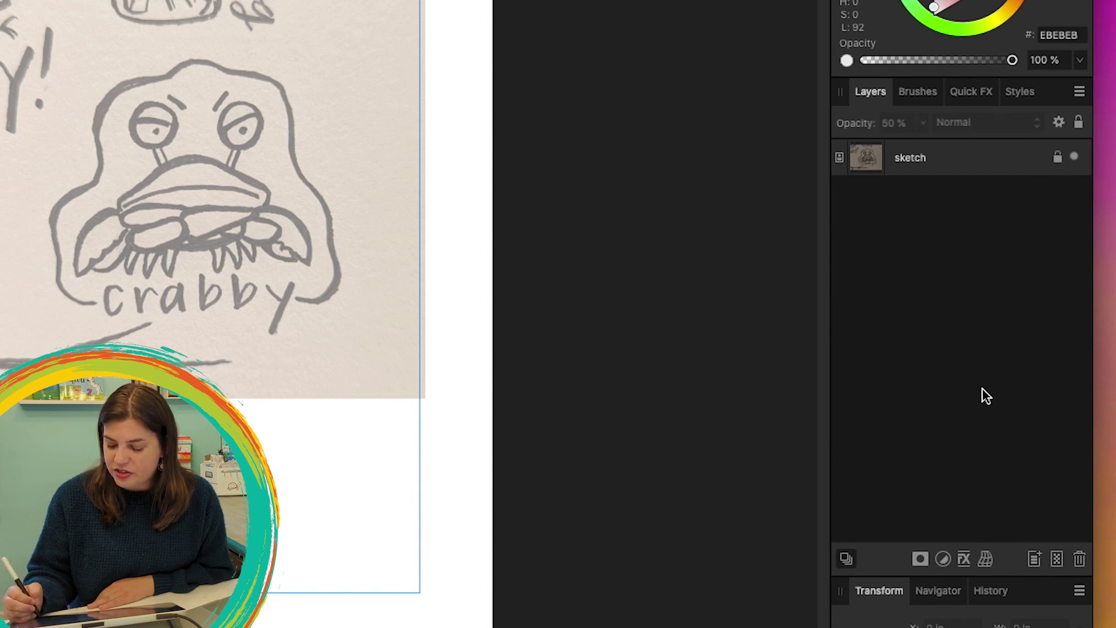
left_click_drag(199, 231, 294, 134)
left_click(326, 55)
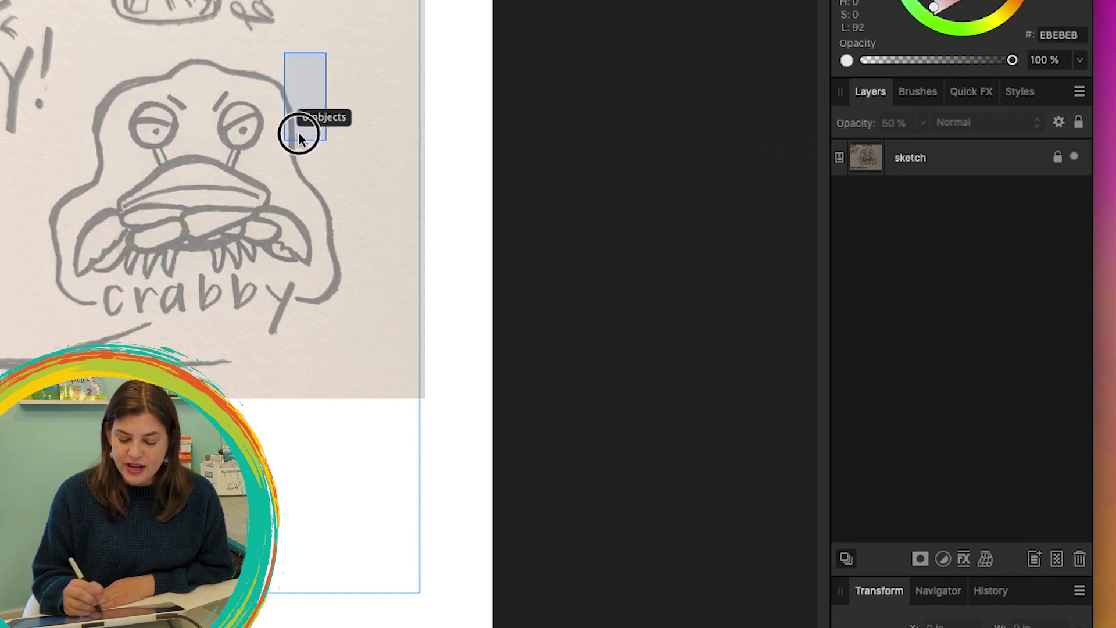
left_click_drag(299, 137, 306, 176)
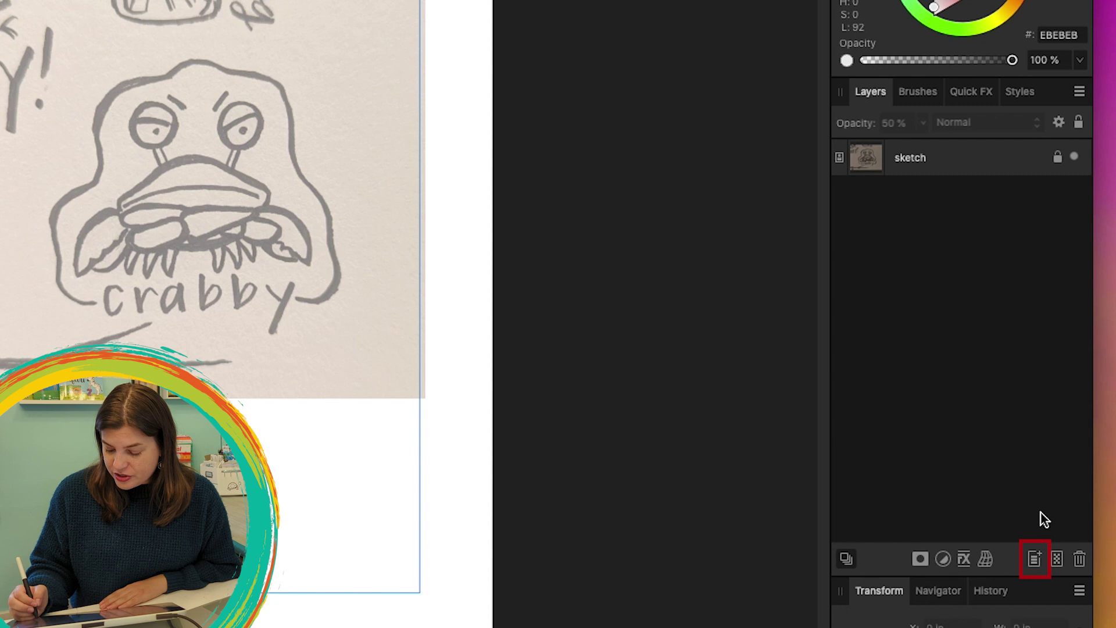
Add a new layer above sketch and name it 'drawing'
left_click(1035, 562)
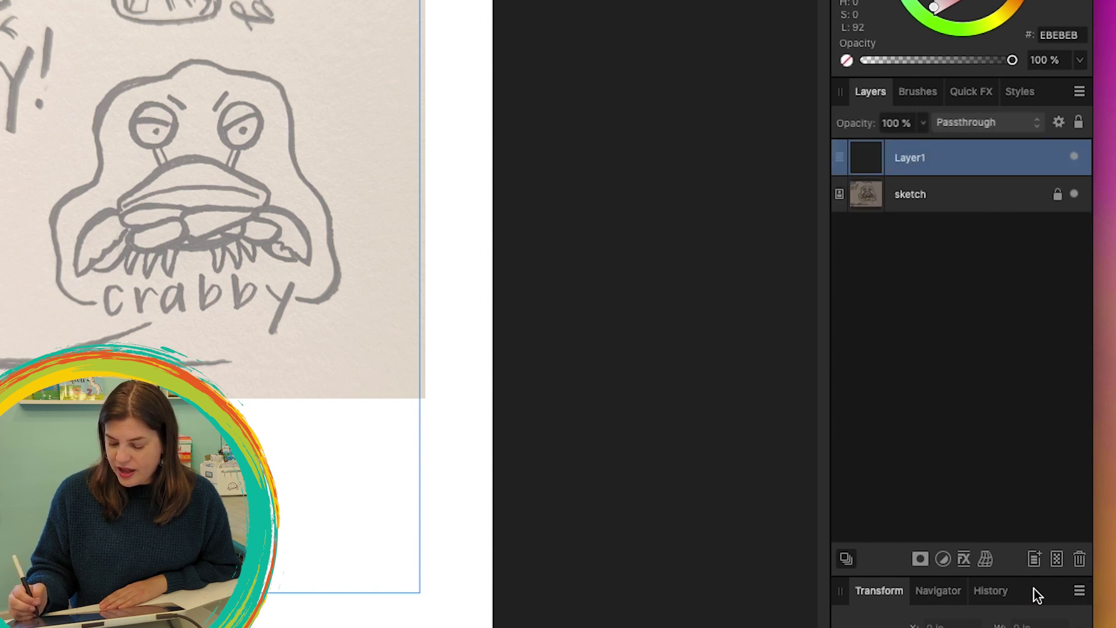
double_click(914, 160)
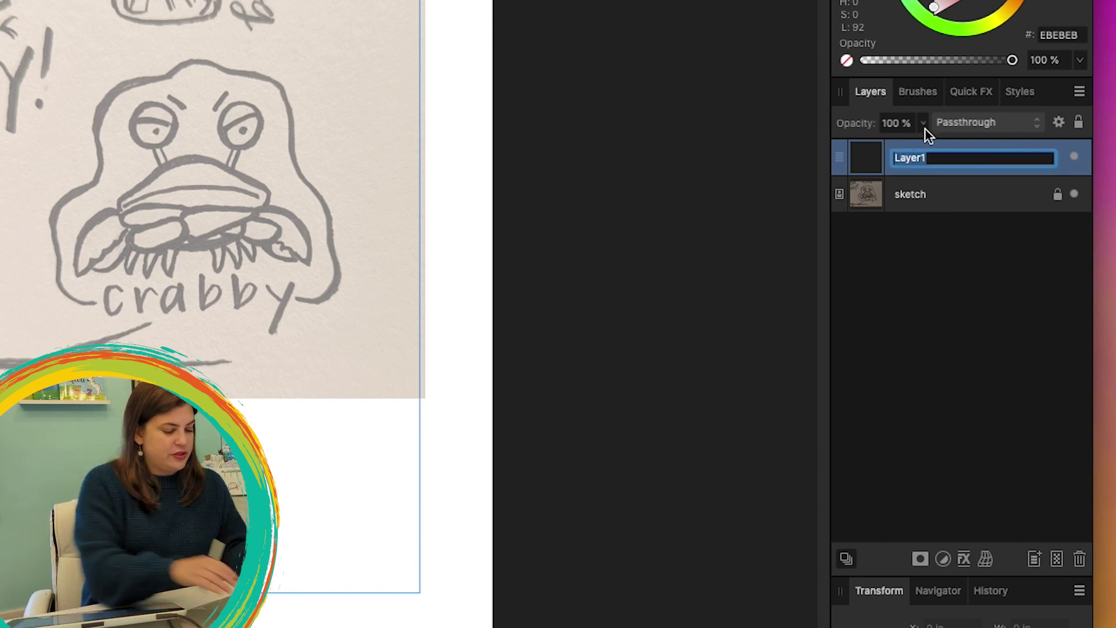
type("drawing")
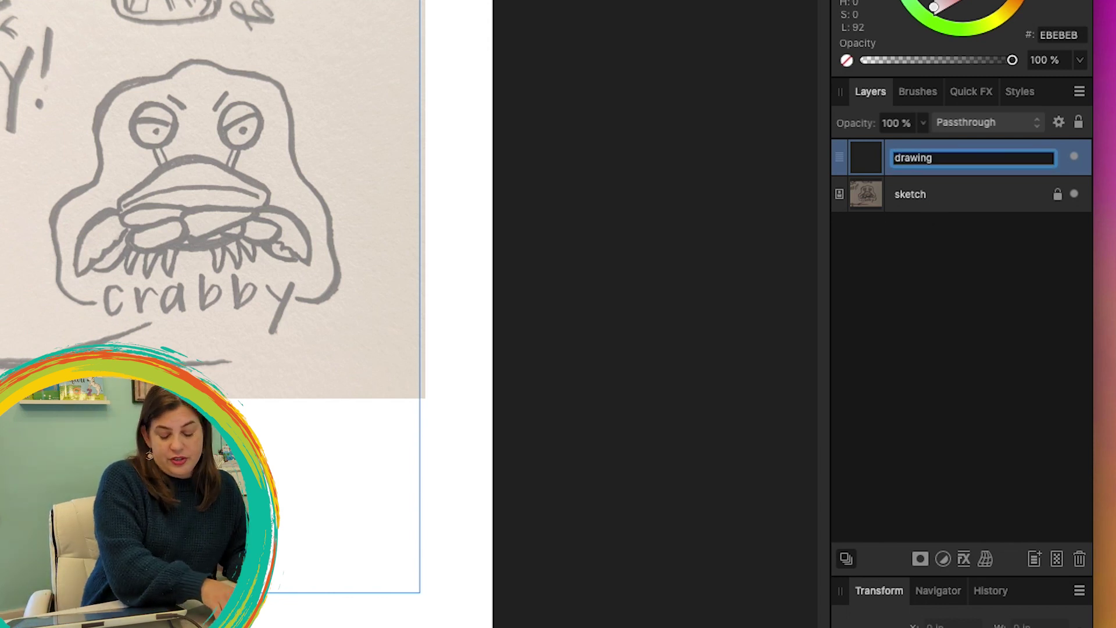
key("Return")
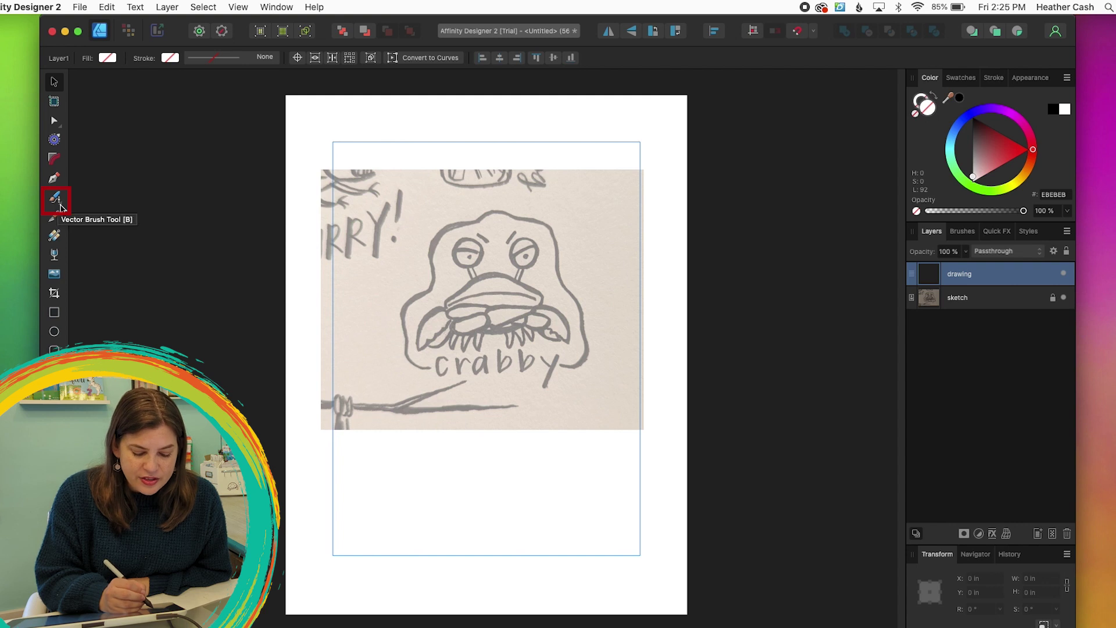
Pick the Pencil Tool, draw a test stroke, and set the pencil width to 3 pt
left_click(61, 191)
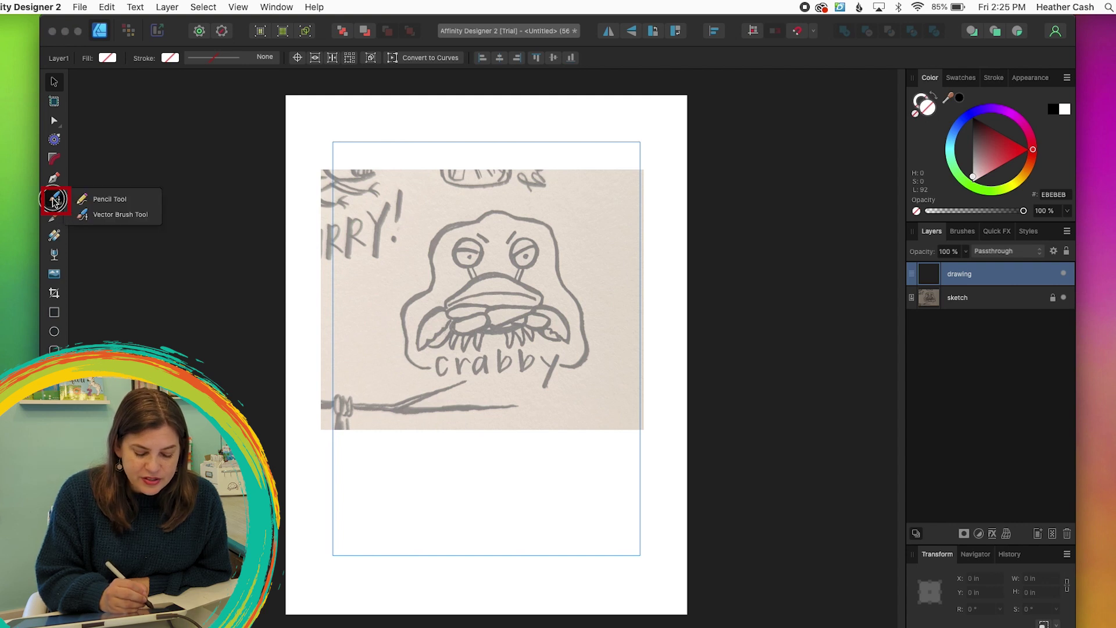
left_click(55, 200)
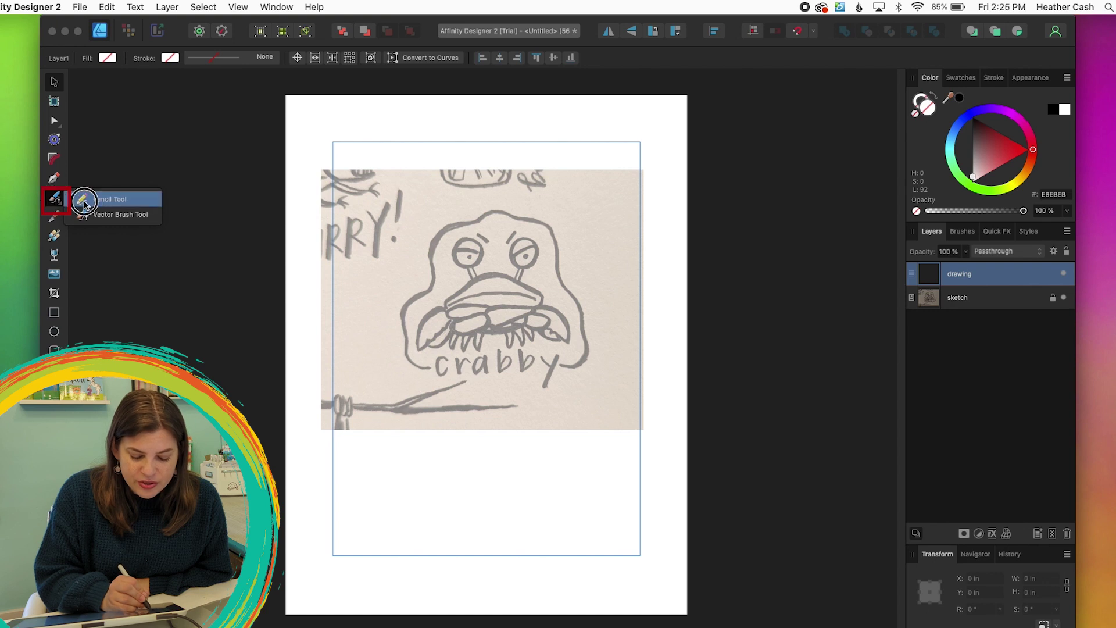
left_click(120, 201)
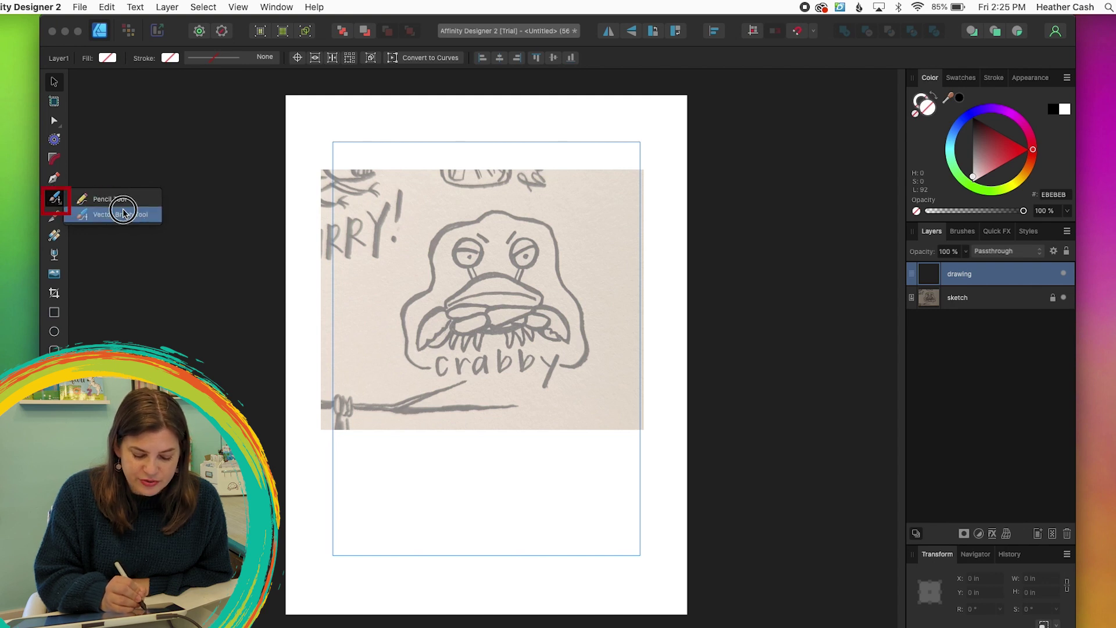
left_click(119, 199)
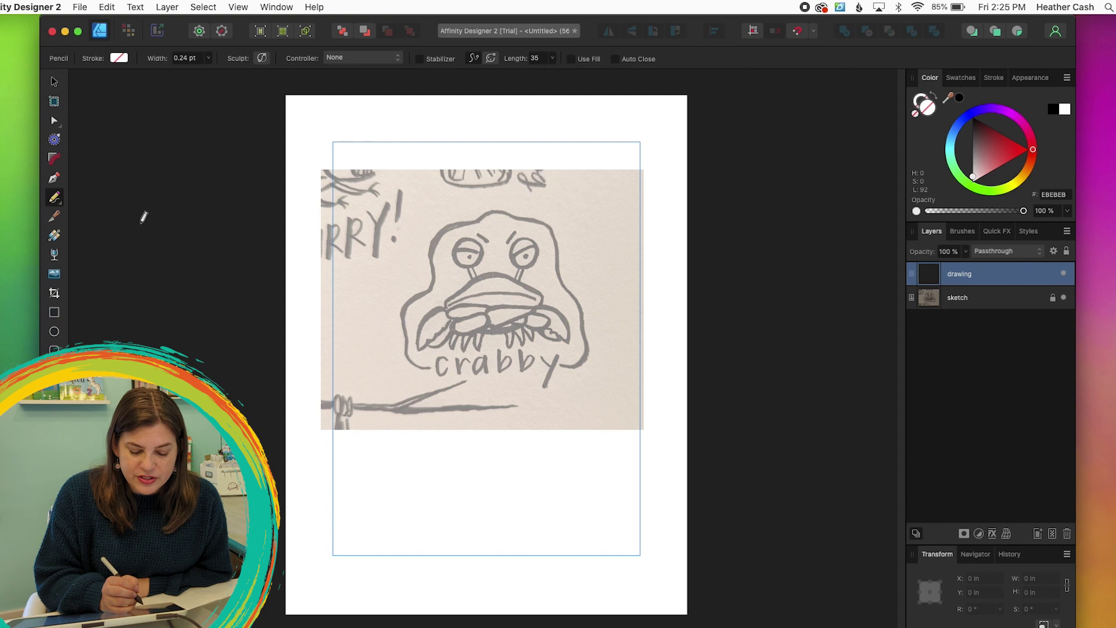
mouse_move(396, 290)
left_mouse_down()
mouse_move(427, 303)
mouse_move(411, 362)
mouse_move(475, 359)
mouse_move(444, 456)
mouse_move(521, 444)
mouse_move(501, 514)
mouse_move(553, 486)
mouse_move(560, 526)
left_mouse_up()
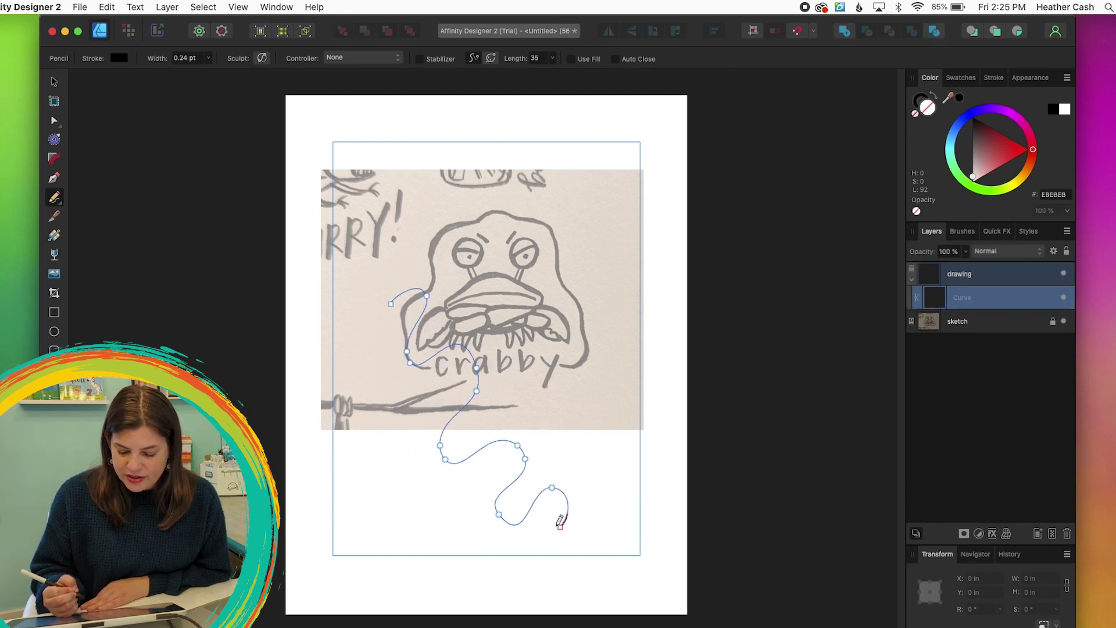
left_click(208, 58)
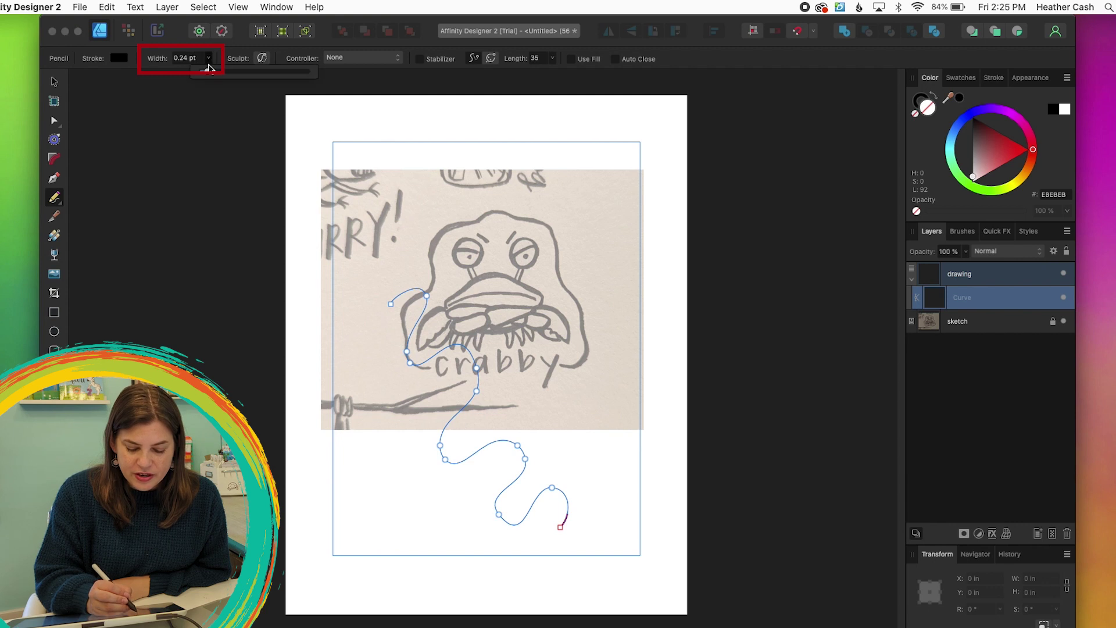
left_click_drag(207, 72, 229, 71)
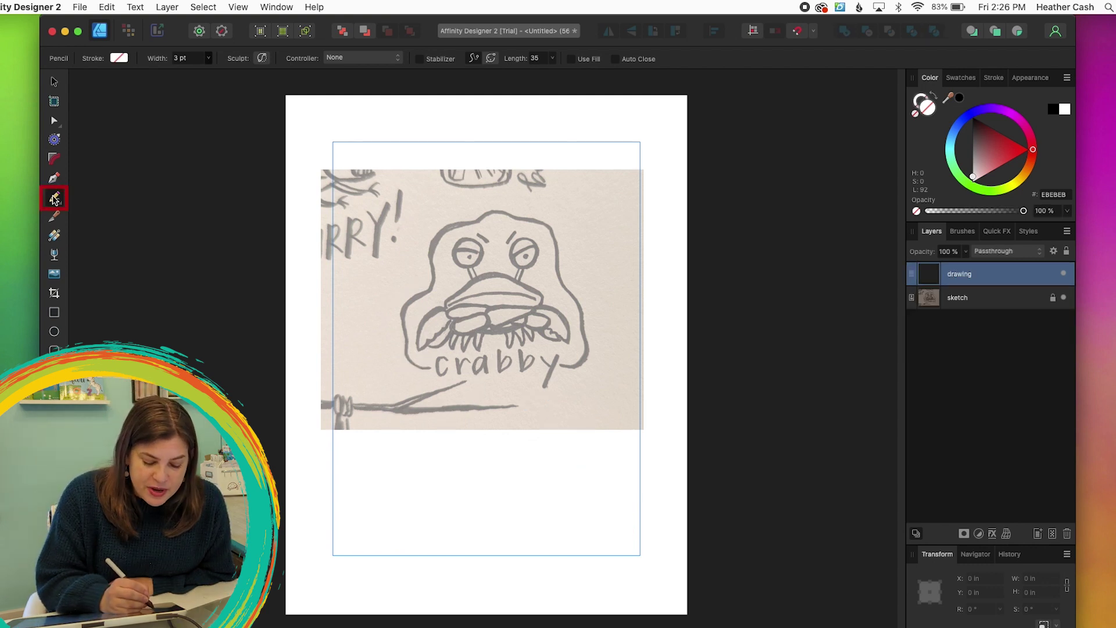
Switch to the Vector Brush and set its width Controller to Pressure, testing with strokes
left_click_drag(53, 199, 129, 216)
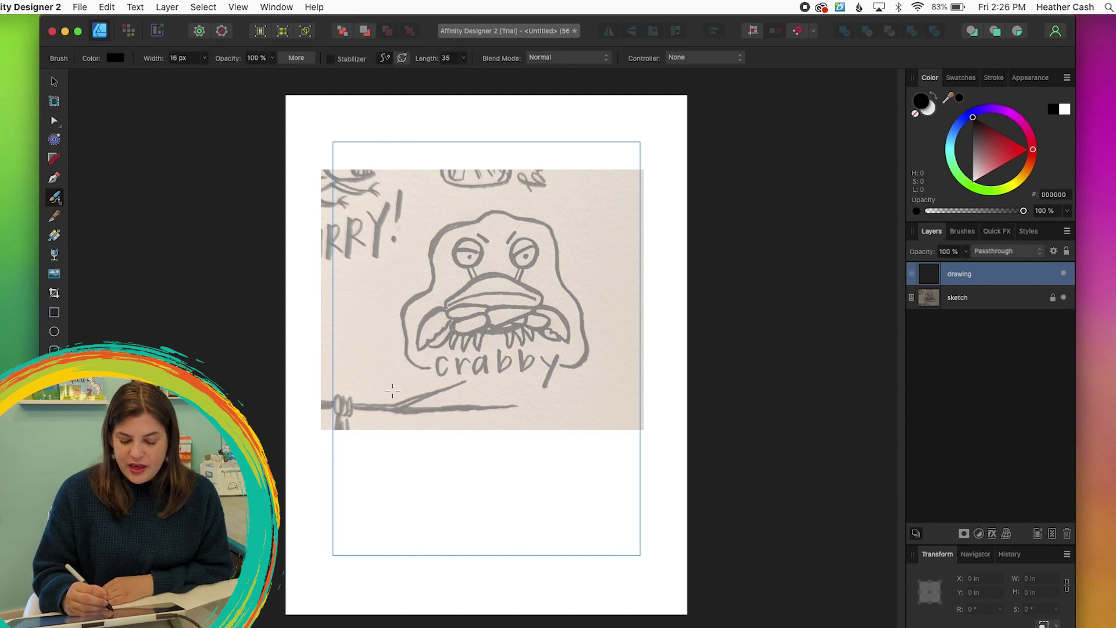
mouse_move(392, 391)
left_mouse_down()
mouse_move(435, 385)
mouse_move(426, 448)
mouse_move(520, 454)
mouse_move(532, 506)
left_mouse_up()
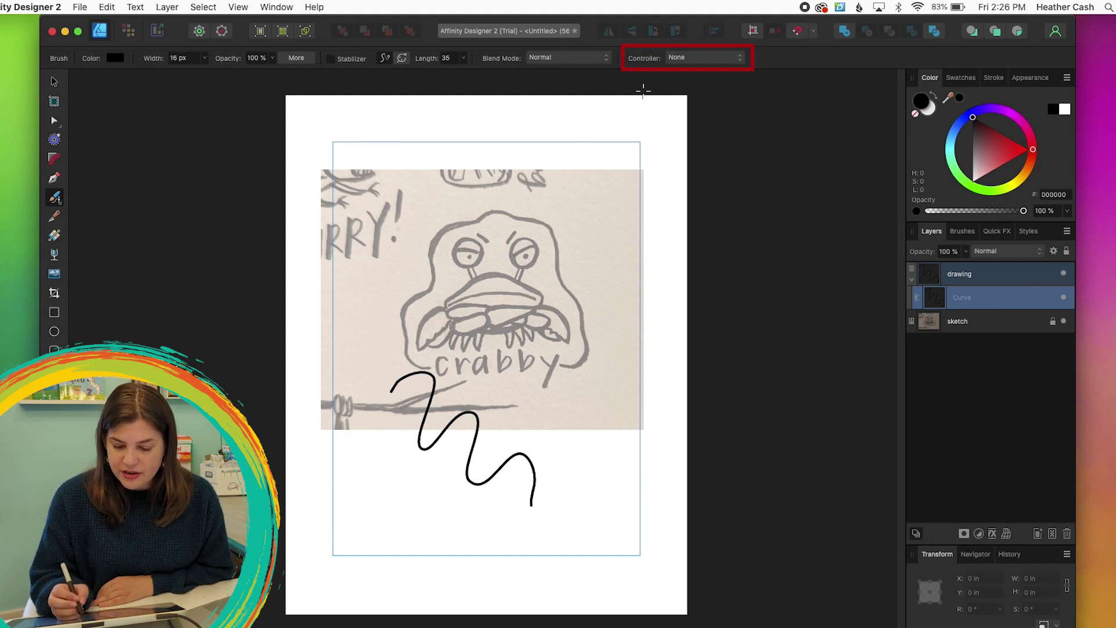
left_click(716, 59)
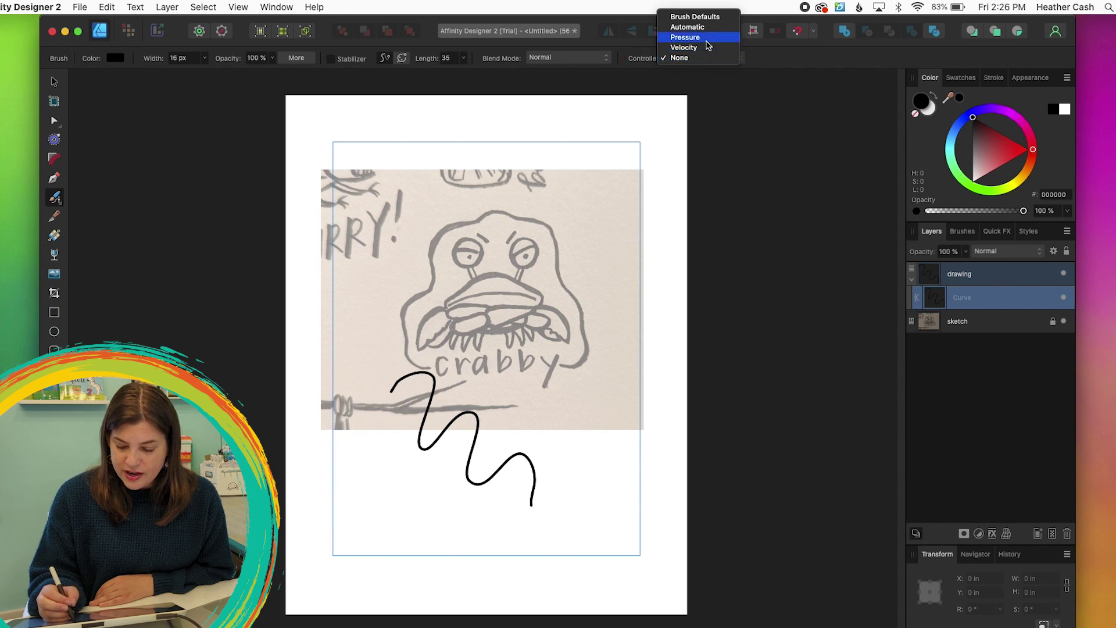
left_click(708, 40)
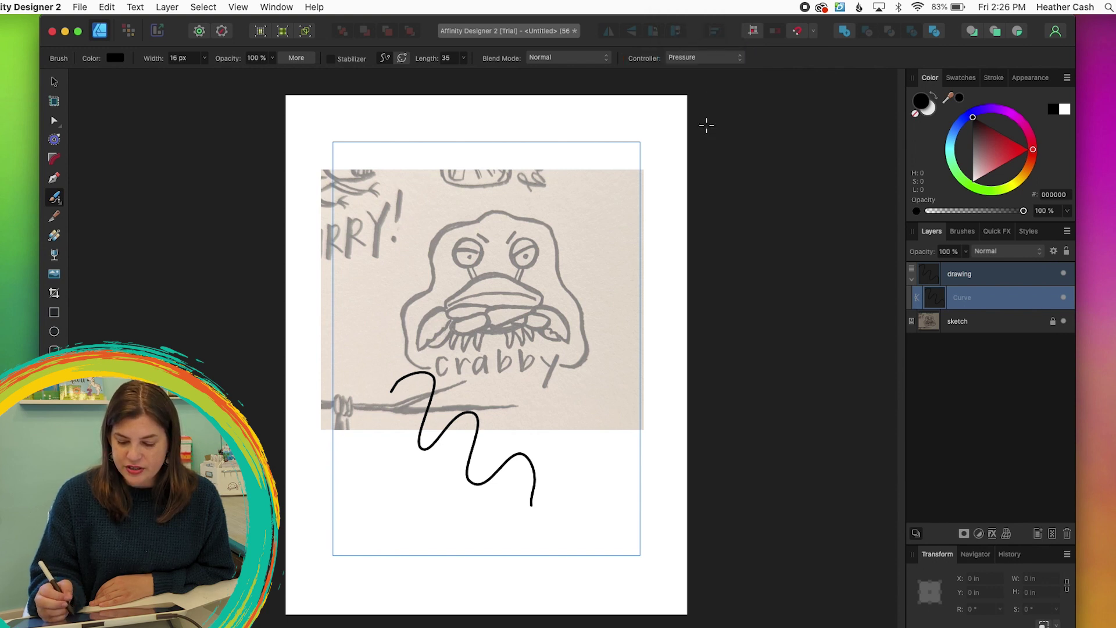
mouse_move(525, 407)
left_mouse_down()
mouse_move(549, 437)
mouse_move(586, 439)
mouse_move(576, 469)
mouse_move(609, 466)
mouse_move(600, 494)
mouse_move(617, 508)
mouse_move(620, 545)
mouse_move(495, 542)
left_mouse_up()
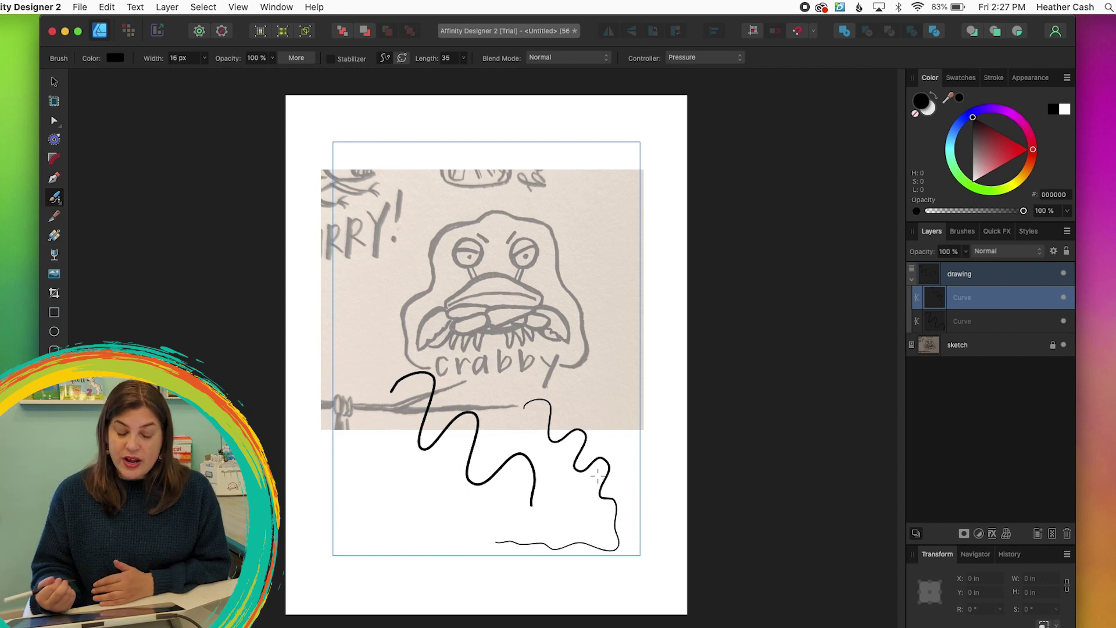
key("super+d")
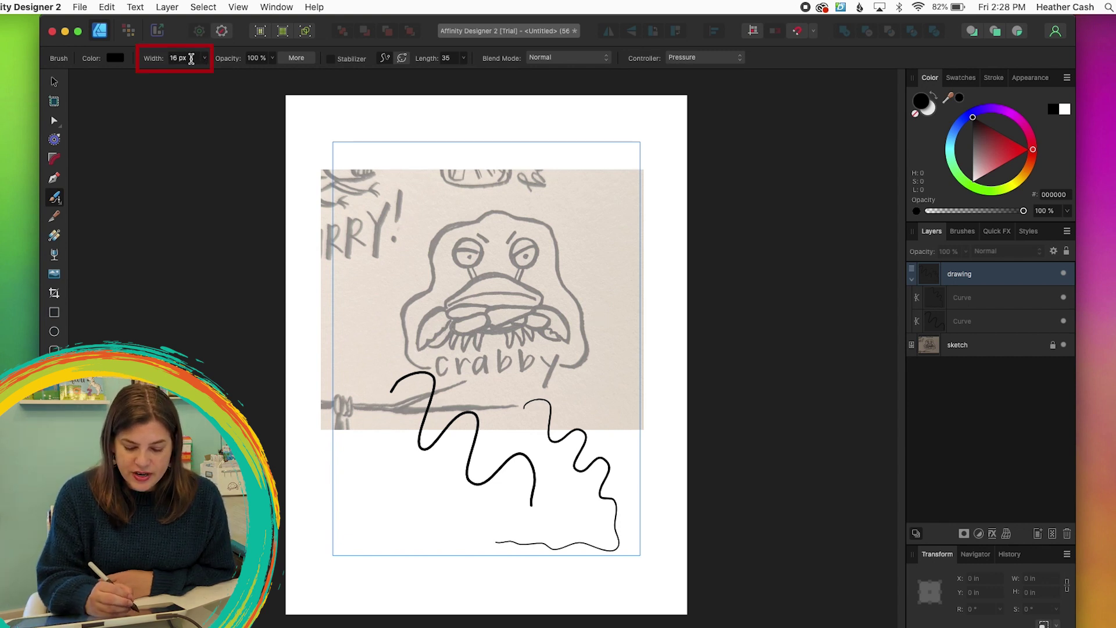
Widen the brush, draw more test strokes, then select and delete all five practice strokes
left_click(200, 57)
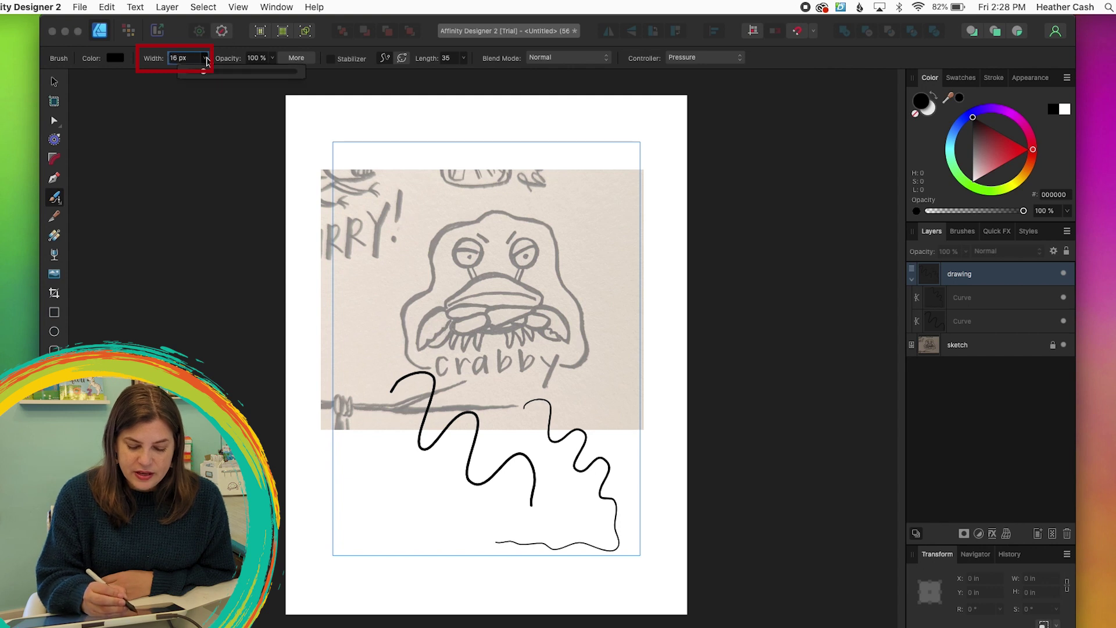
left_click_drag(199, 70, 212, 70)
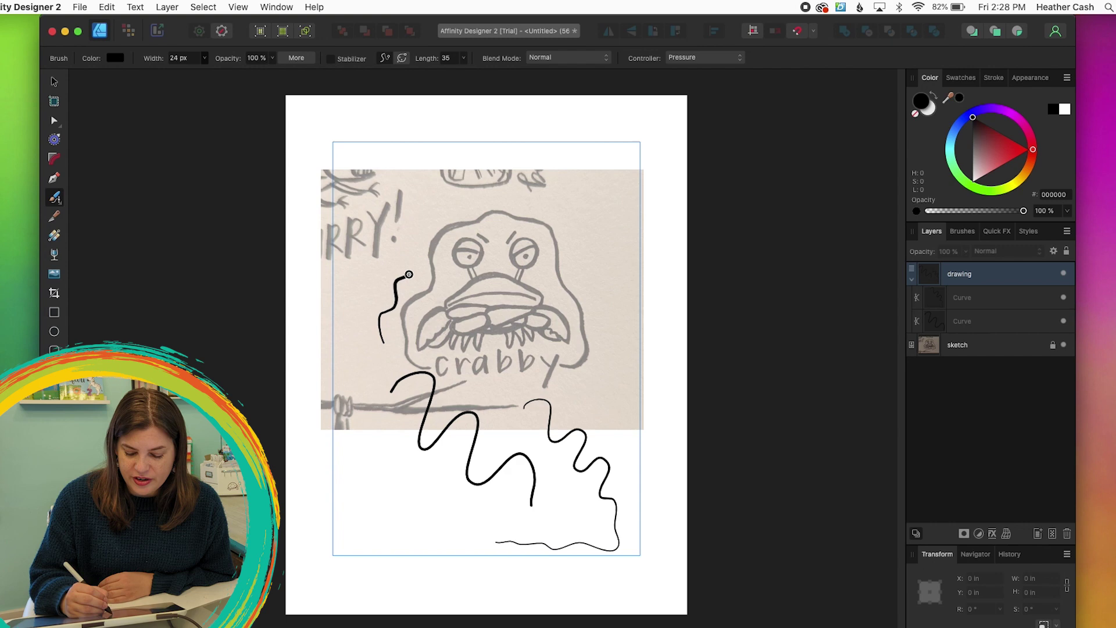
left_click_drag(408, 274, 423, 221)
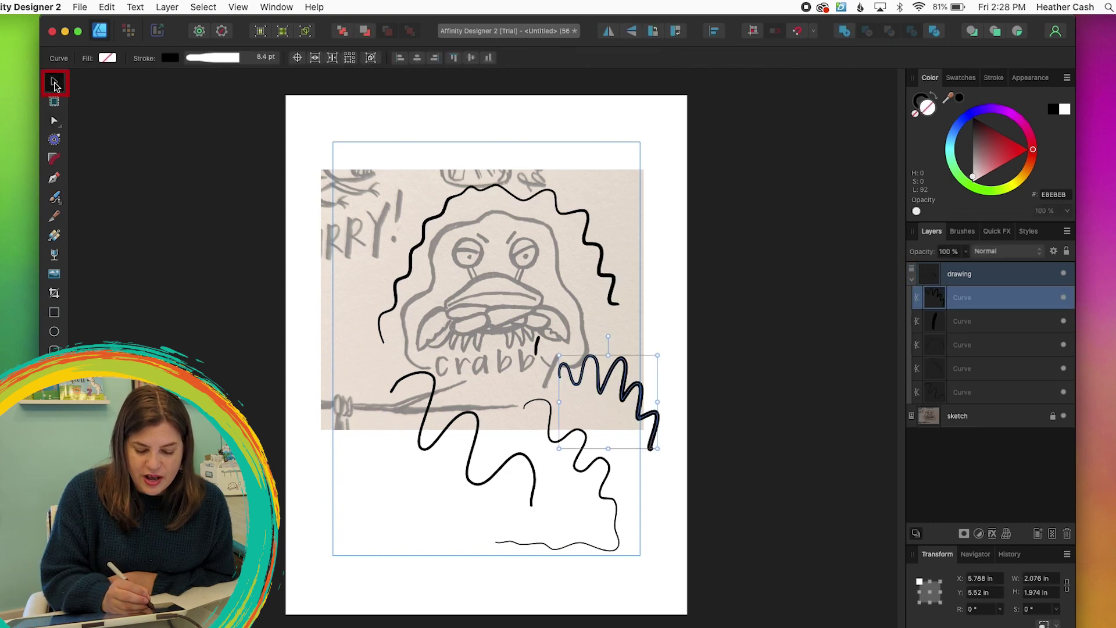
left_click_drag(309, 117, 731, 596)
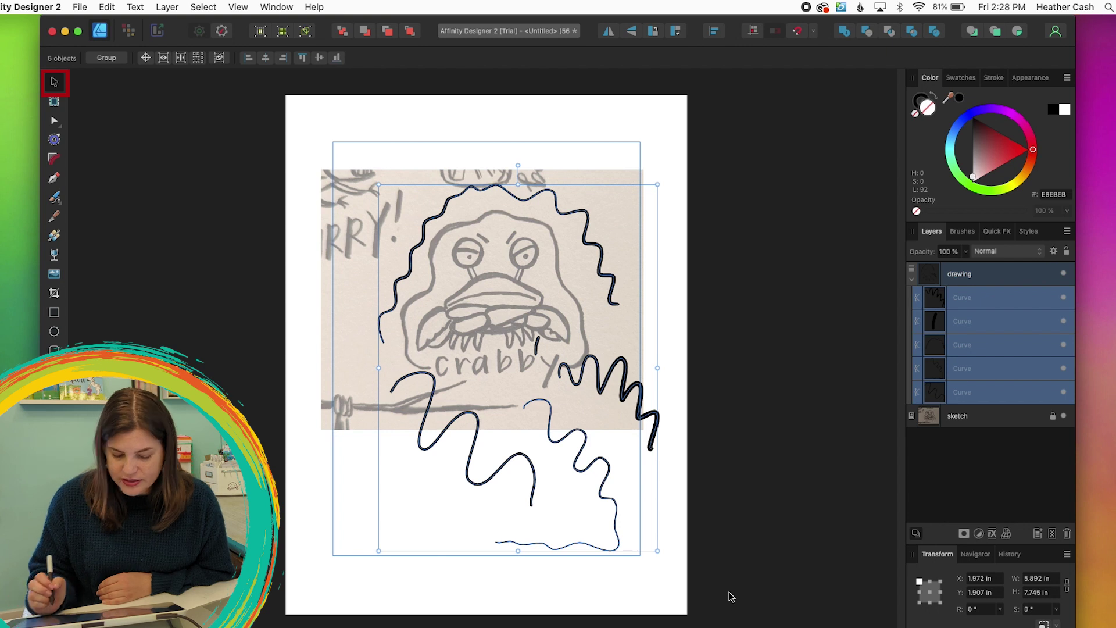
key("Delete")
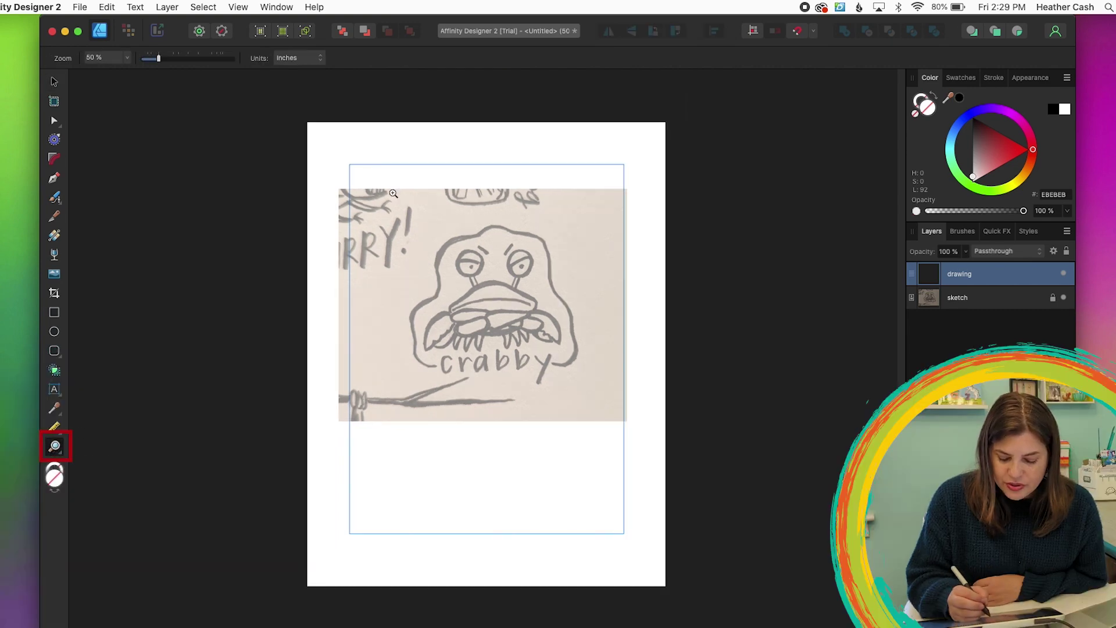
Zoom and pan onto the crab sketch and select the Vector Brush Tool
left_click_drag(381, 209, 555, 416)
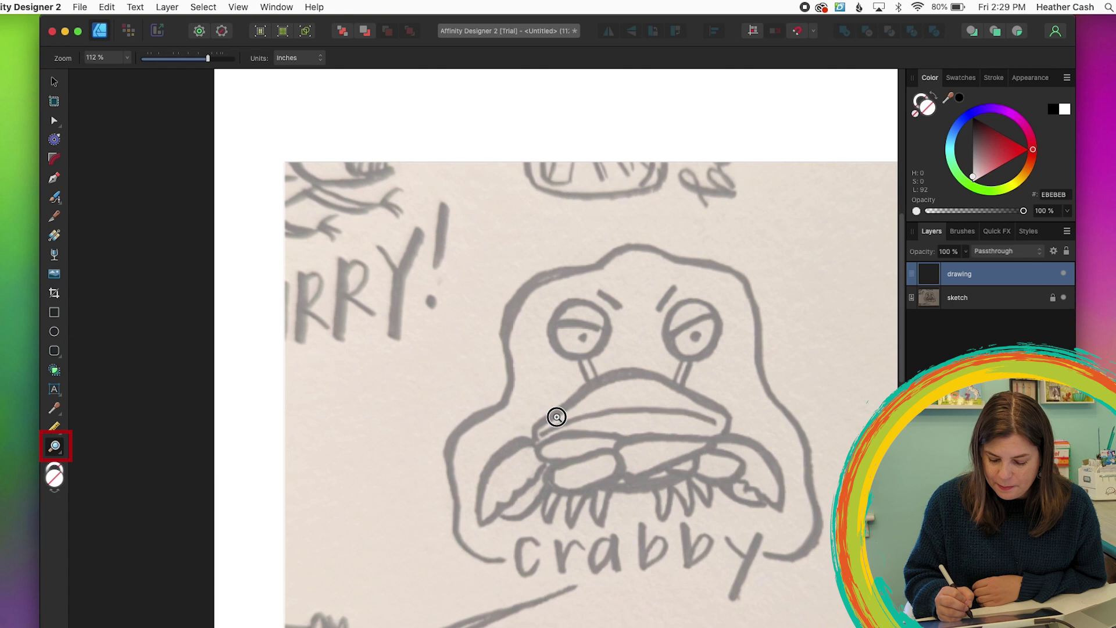
left_click(55, 447)
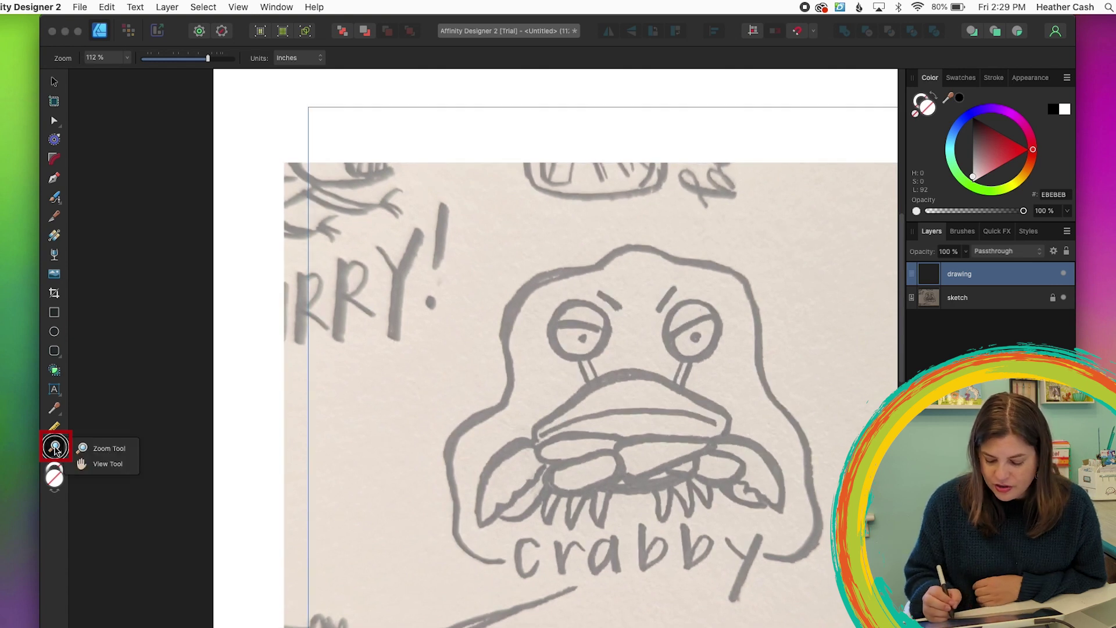
left_click(110, 462)
mouse_move(720, 426)
left_mouse_down()
mouse_move(593, 386)
mouse_move(604, 369)
mouse_move(589, 362)
left_mouse_up()
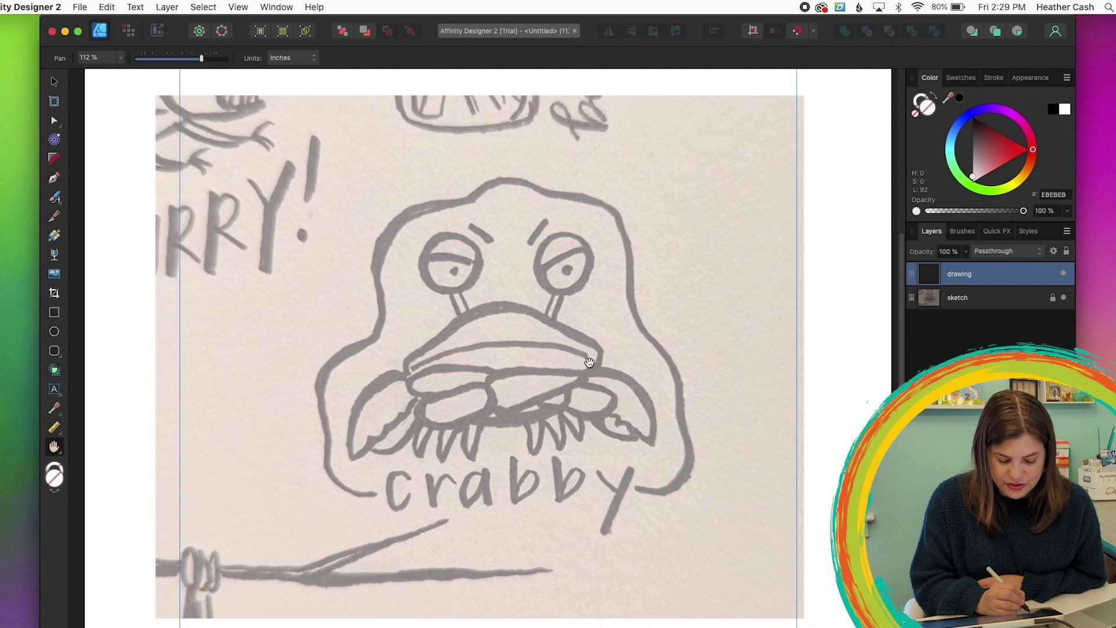
key("super+equal")
left_click(56, 197)
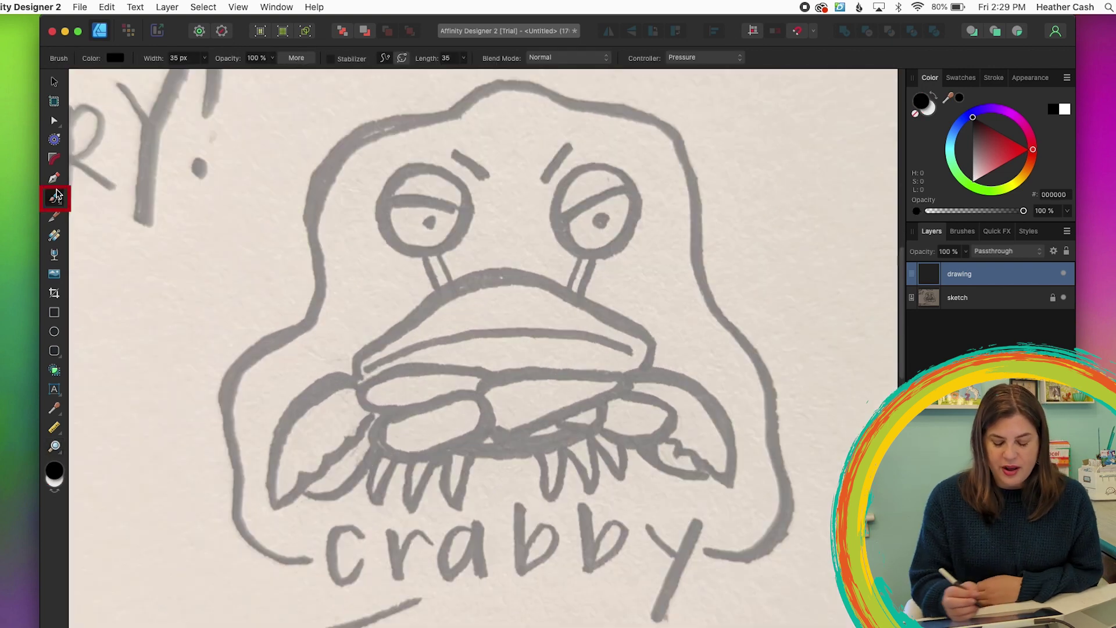
left_click(56, 198)
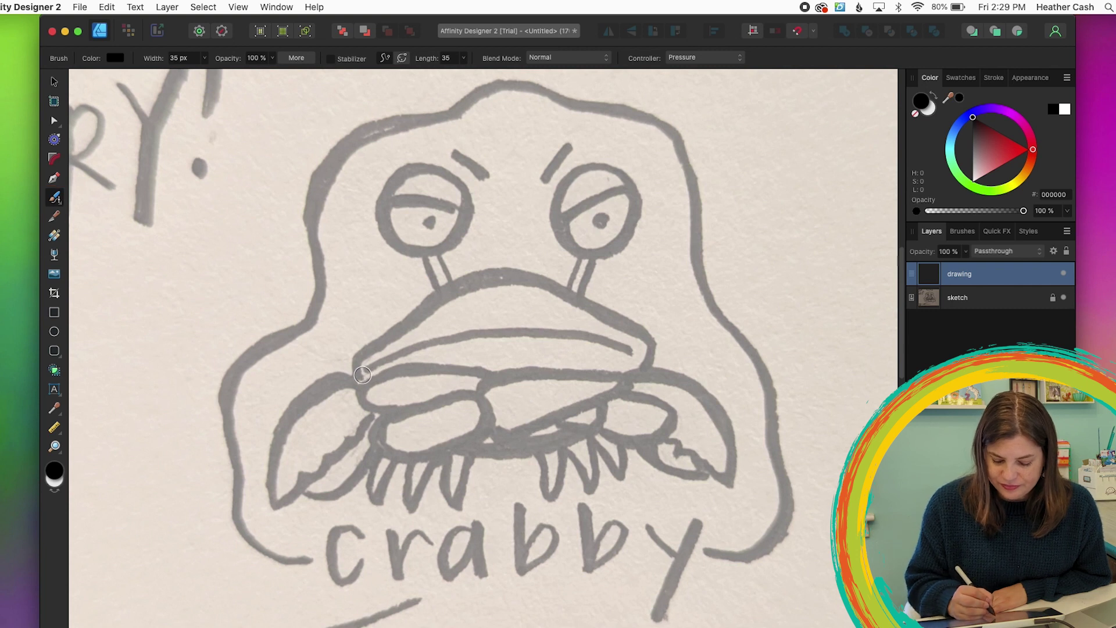
Trace the crab's mouth, body, legs and both claws with bold brush strokes
mouse_move(362, 375)
left_mouse_down()
mouse_move(356, 364)
mouse_move(456, 289)
mouse_move(523, 281)
mouse_move(633, 323)
mouse_move(655, 341)
mouse_move(637, 371)
left_mouse_up()
mouse_move(366, 369)
left_mouse_down()
mouse_move(465, 326)
mouse_move(630, 350)
left_mouse_up()
mouse_move(472, 375)
left_mouse_down()
mouse_move(361, 382)
mouse_move(406, 411)
mouse_move(622, 376)
mouse_move(493, 434)
left_mouse_up()
mouse_move(375, 440)
left_mouse_down()
mouse_move(473, 393)
mouse_move(422, 453)
mouse_move(375, 442)
mouse_move(304, 489)
left_mouse_up()
mouse_move(357, 377)
left_mouse_down()
mouse_move(297, 401)
mouse_move(274, 461)
mouse_move(274, 503)
mouse_move(361, 430)
left_mouse_up()
mouse_move(628, 435)
left_mouse_down()
mouse_move(696, 472)
mouse_move(683, 446)
mouse_move(721, 481)
mouse_move(707, 391)
left_mouse_up()
left_click_drag(442, 289, 428, 256)
Draw the eyestalks, eye circles, eyelids, eyebrows and pupils
left_click_drag(594, 254, 578, 295)
mouse_move(424, 160)
left_mouse_down()
mouse_move(460, 180)
mouse_move(383, 229)
mouse_move(382, 209)
mouse_move(463, 211)
left_mouse_up()
mouse_move(584, 255)
left_mouse_down()
mouse_move(553, 232)
mouse_move(615, 249)
mouse_move(555, 225)
mouse_move(634, 192)
left_mouse_up()
left_click_drag(445, 147, 481, 172)
left_click_drag(564, 142, 541, 179)
left_click_drag(427, 219, 431, 222)
left_click_drag(598, 218, 598, 220)
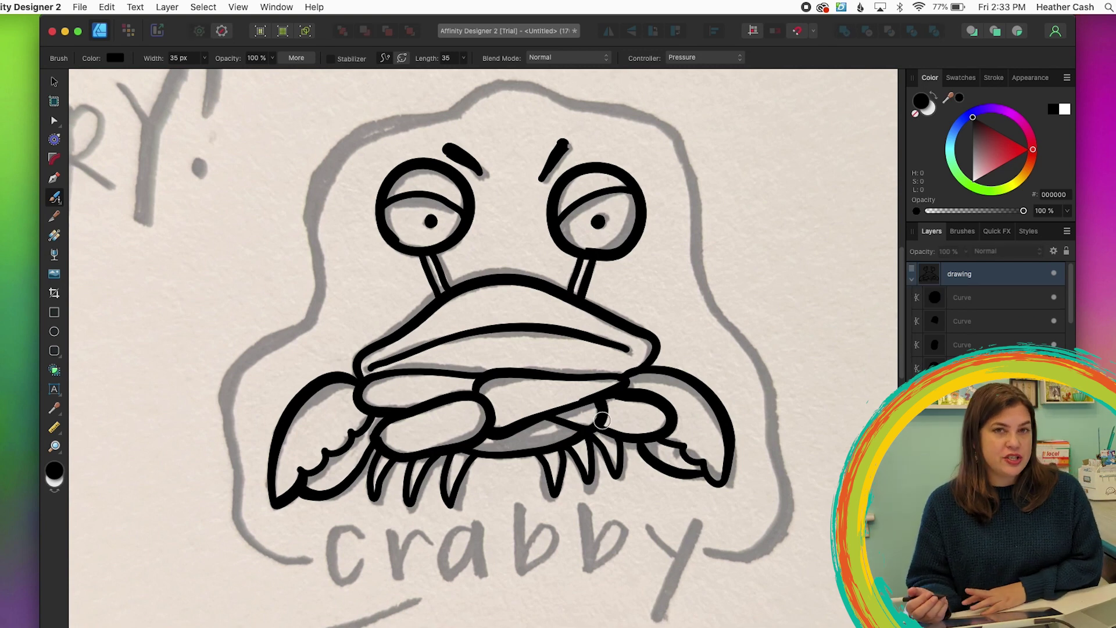
With the Node Tool, tweak a node on the right eye circle and check the claw curve
left_click(55, 122)
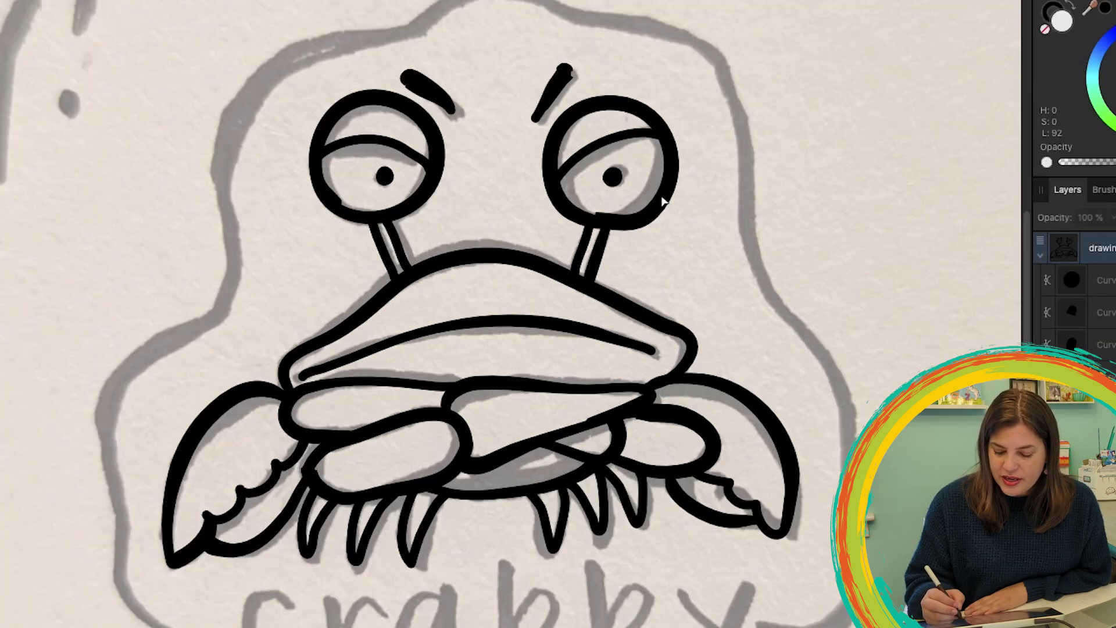
left_click(663, 201)
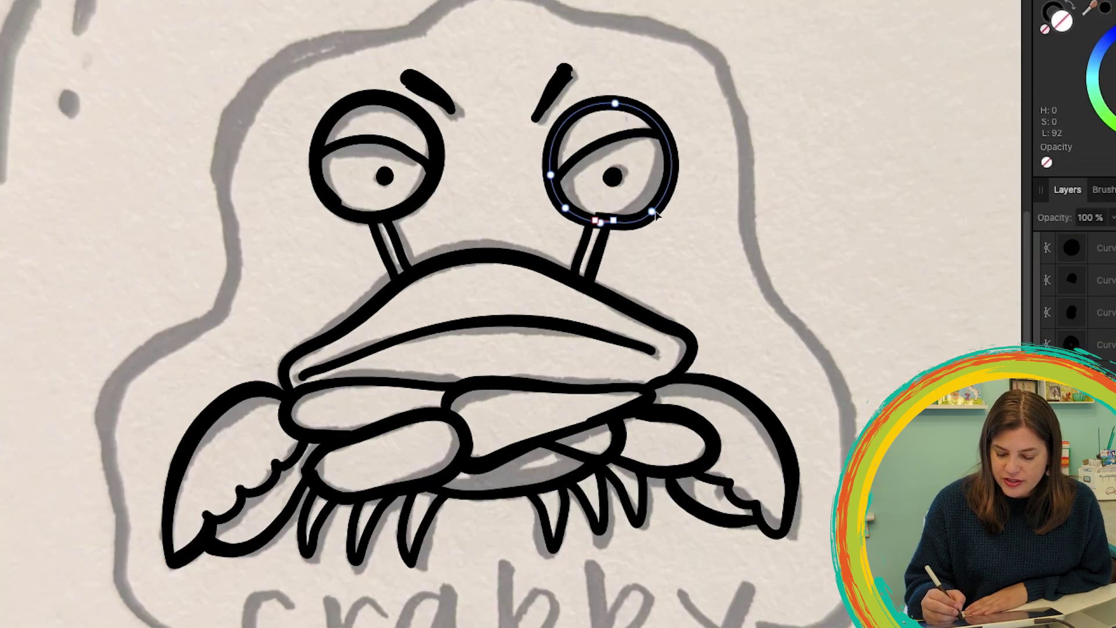
mouse_move(653, 213)
left_mouse_down()
mouse_move(660, 241)
mouse_move(646, 205)
left_mouse_up()
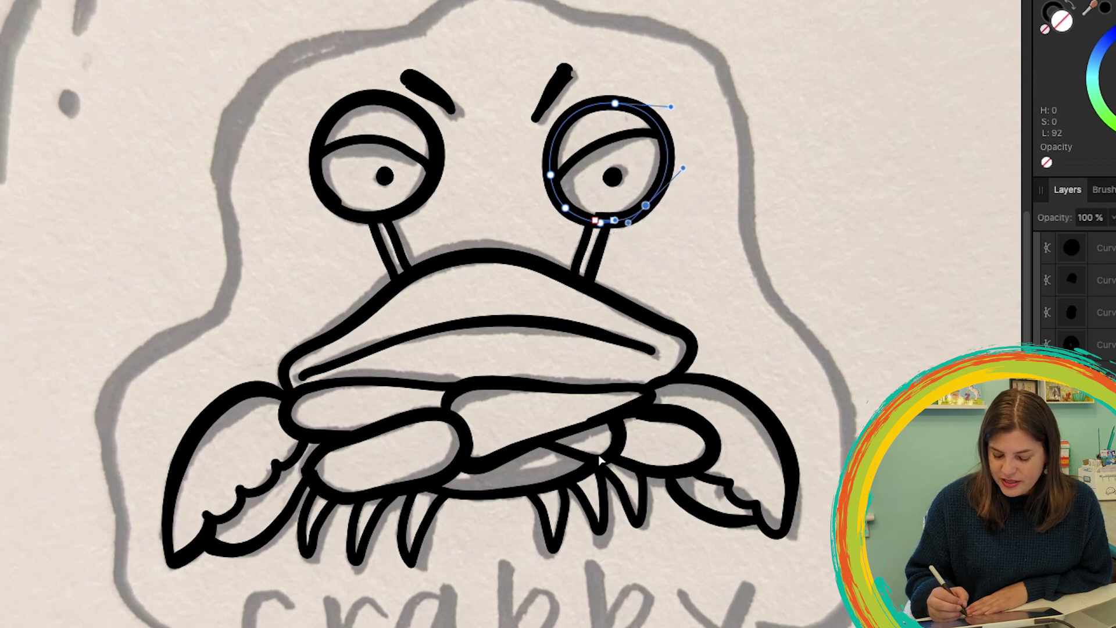
left_click(500, 459)
key("b")
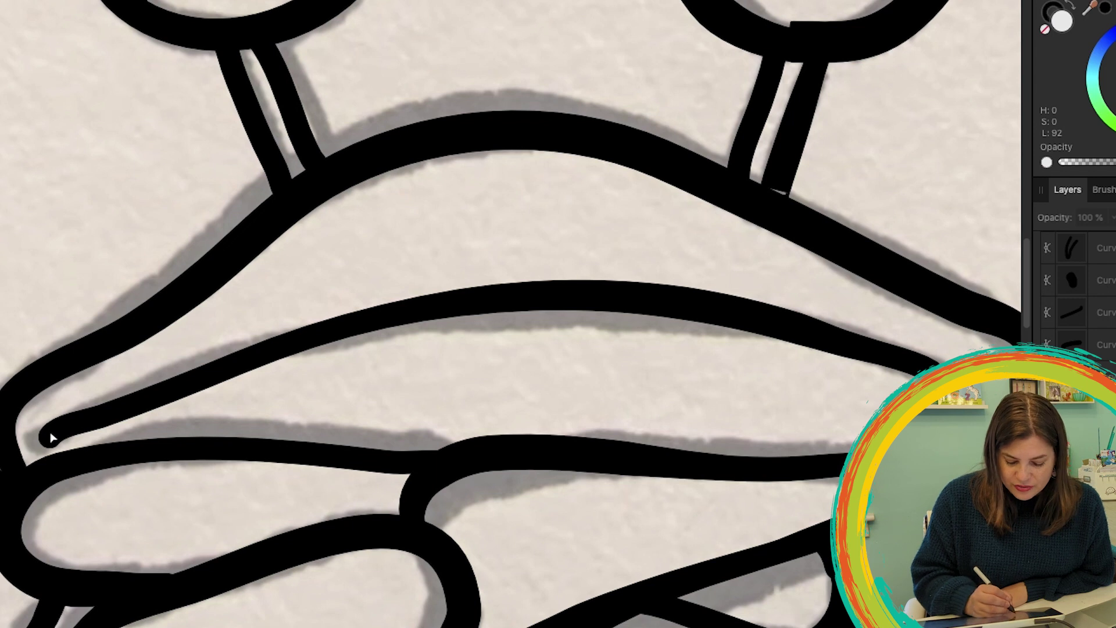
Select the long shell line and bend its nodes near the left start
left_click(69, 436)
left_click(94, 414)
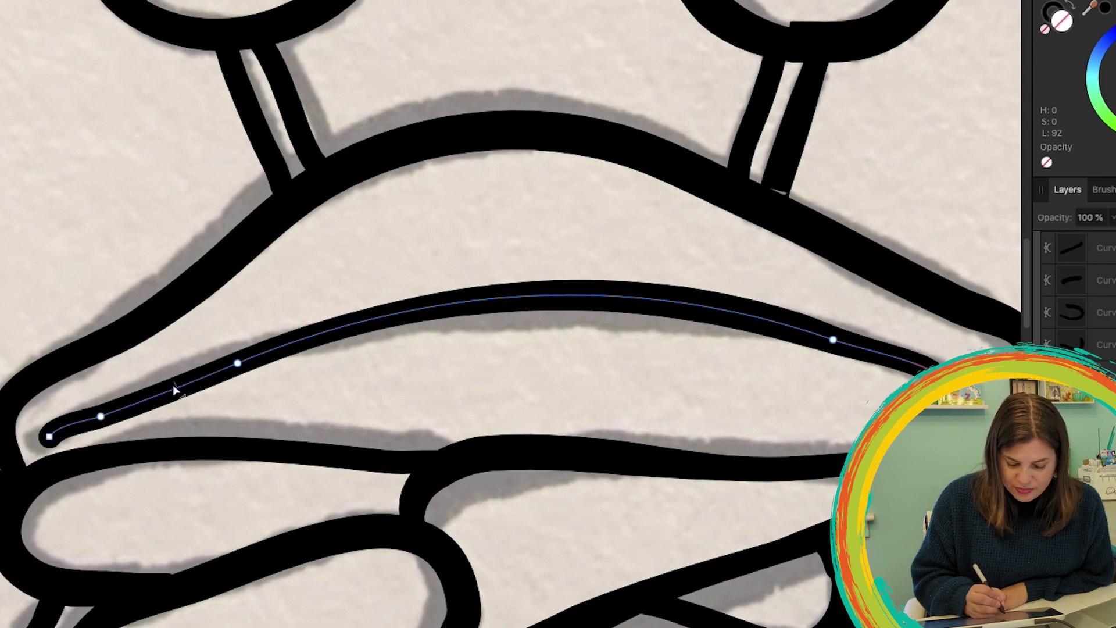
left_click(49, 437)
left_click(72, 416)
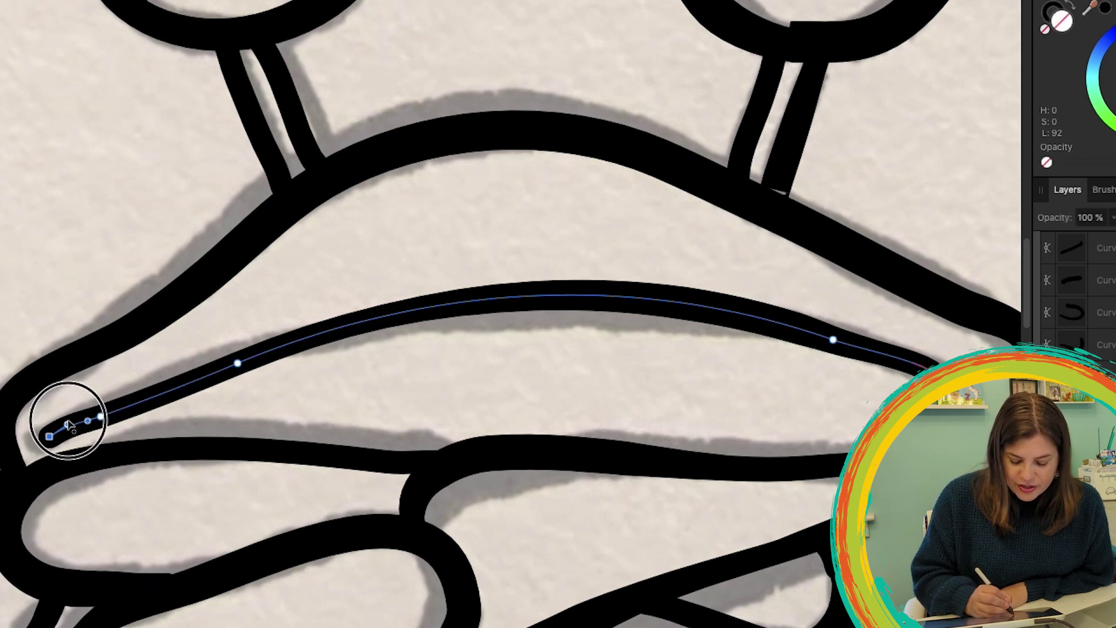
left_click(110, 411)
mouse_move(154, 395)
left_mouse_down()
mouse_move(154, 350)
mouse_move(174, 357)
mouse_move(154, 393)
left_mouse_up()
left_click_drag(69, 426, 80, 411)
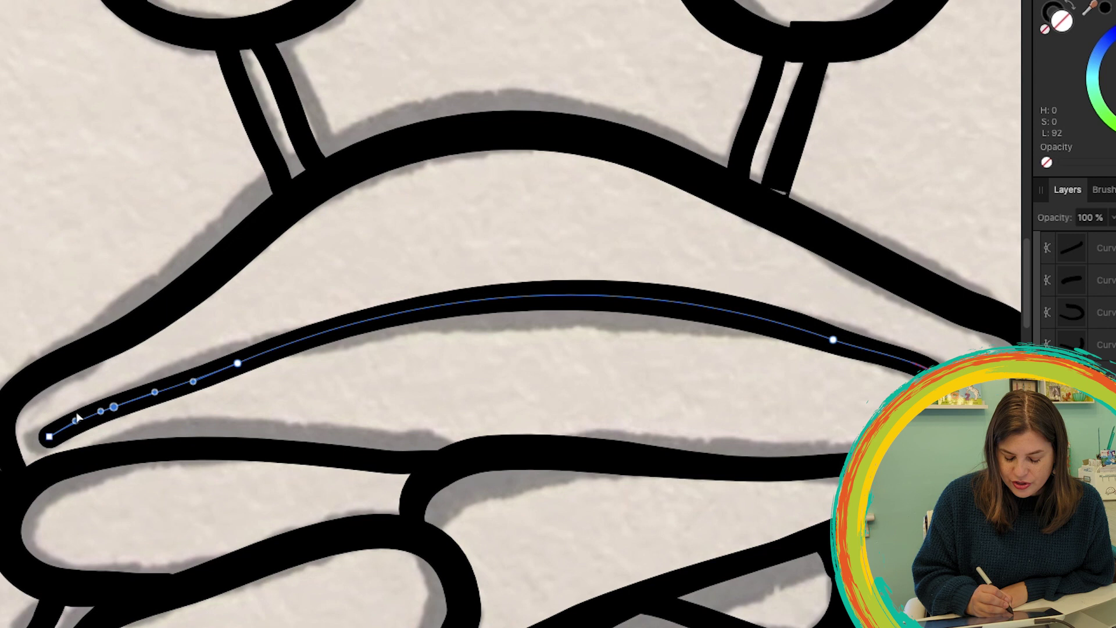
left_click_drag(238, 363, 250, 357)
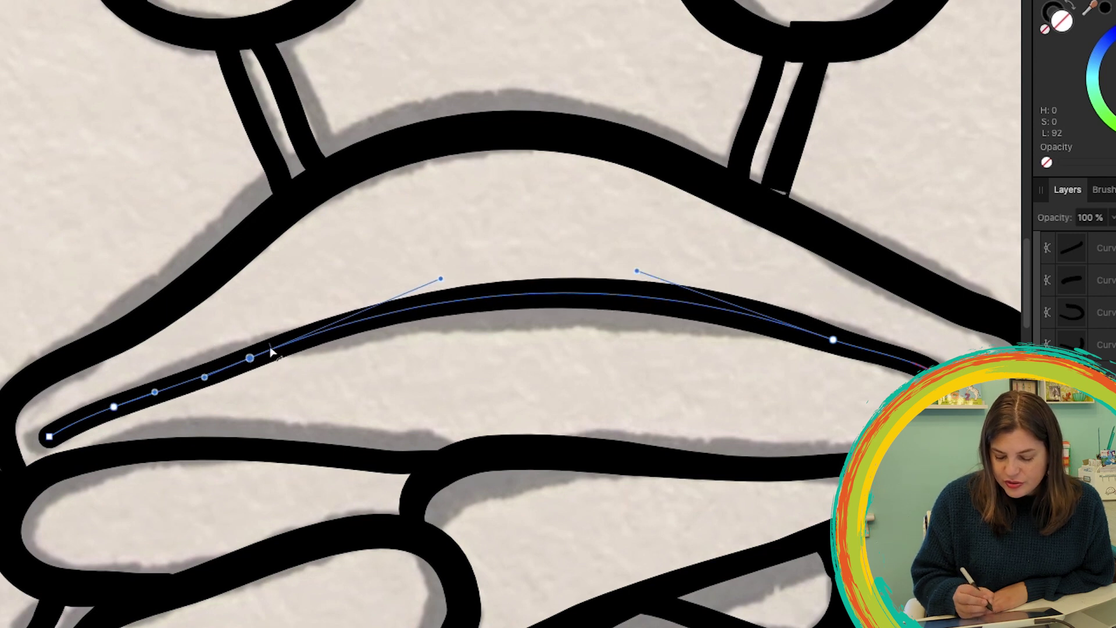
Reshape the shell line's right arc and left section into an even curve, then deselect
mouse_move(834, 343)
left_mouse_down()
mouse_move(816, 341)
mouse_move(899, 364)
left_mouse_up()
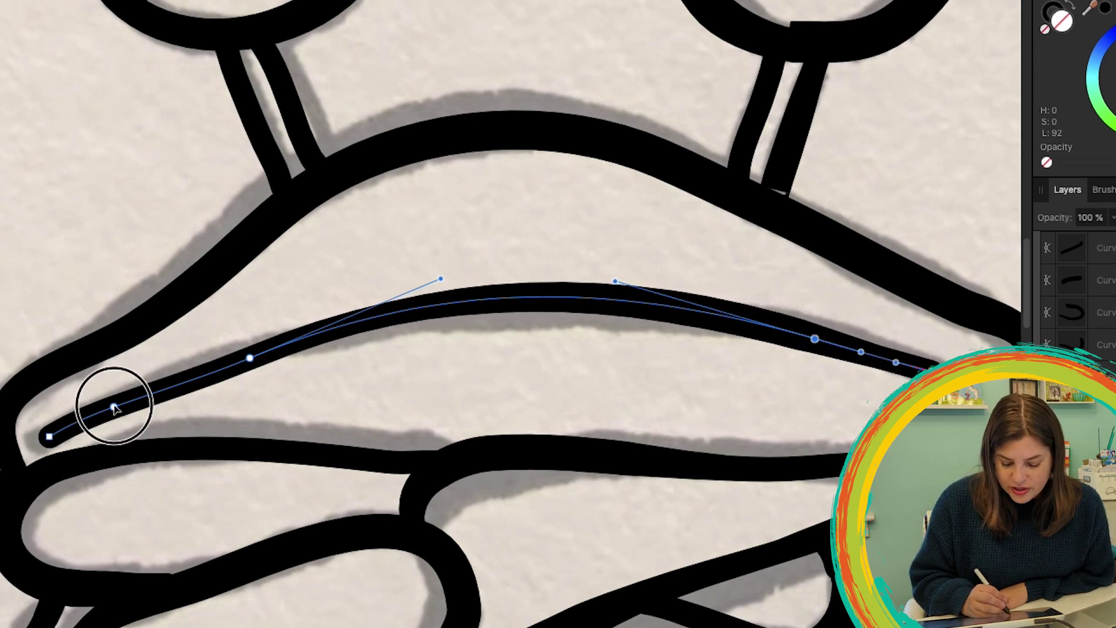
mouse_move(112, 399)
left_mouse_down()
mouse_move(127, 407)
mouse_move(115, 378)
mouse_move(134, 416)
mouse_move(110, 370)
mouse_move(132, 412)
mouse_move(129, 400)
left_mouse_up()
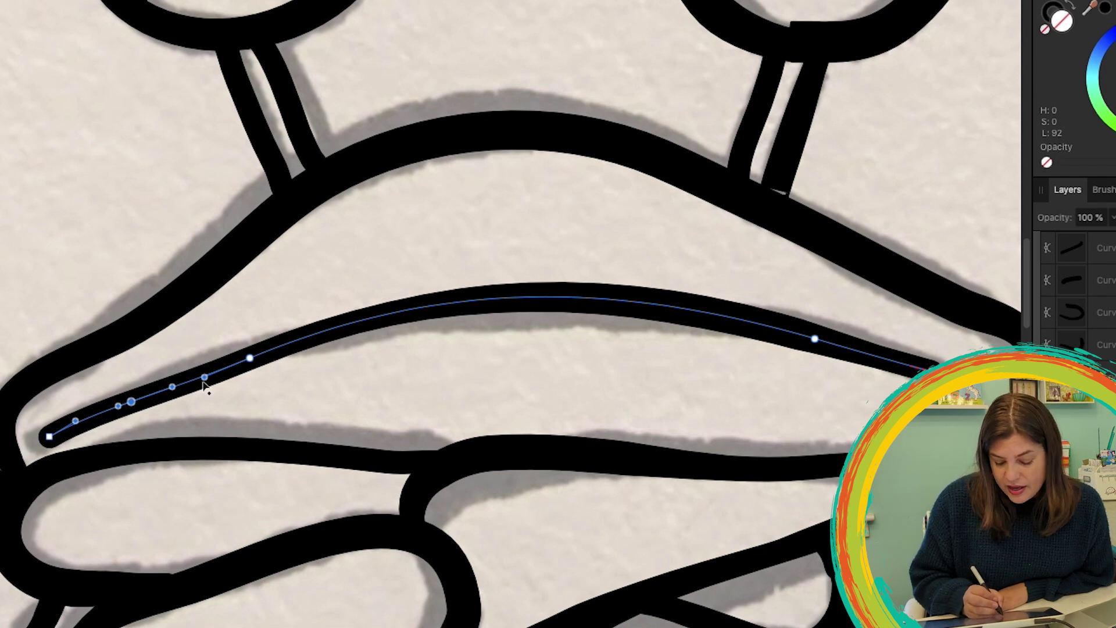
mouse_move(206, 378)
left_mouse_down()
mouse_move(182, 381)
mouse_move(257, 349)
left_mouse_up()
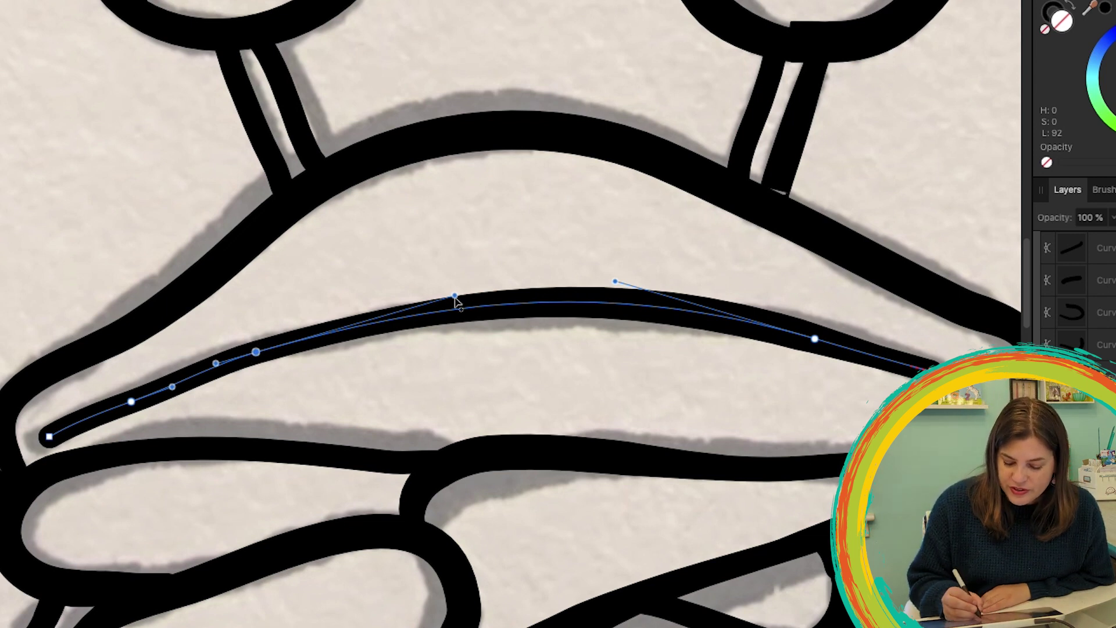
left_click_drag(454, 296, 471, 284)
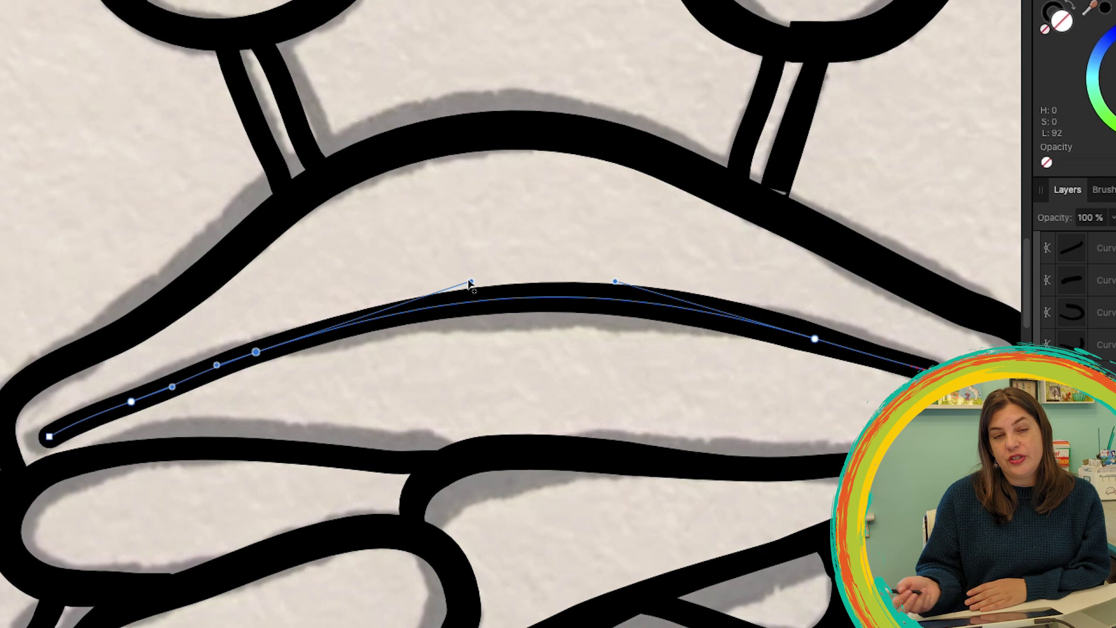
mouse_move(172, 387)
left_mouse_down()
mouse_move(191, 358)
mouse_move(169, 384)
left_mouse_up()
left_click_drag(256, 351, 278, 347)
mouse_move(493, 276)
left_mouse_down()
mouse_move(490, 262)
mouse_move(496, 276)
left_mouse_up()
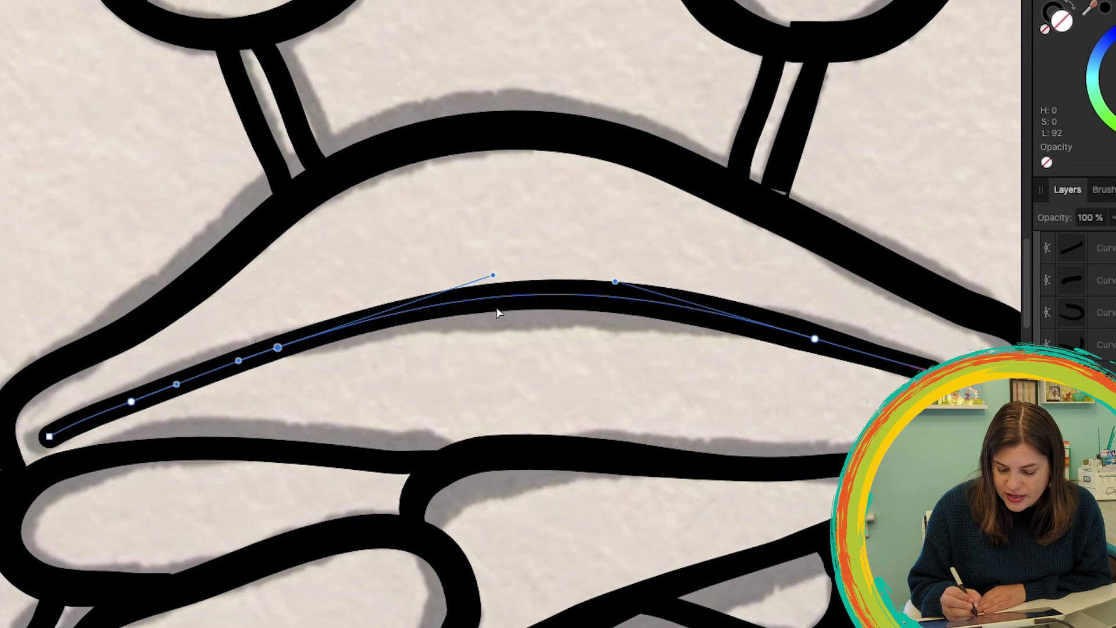
left_click(487, 363)
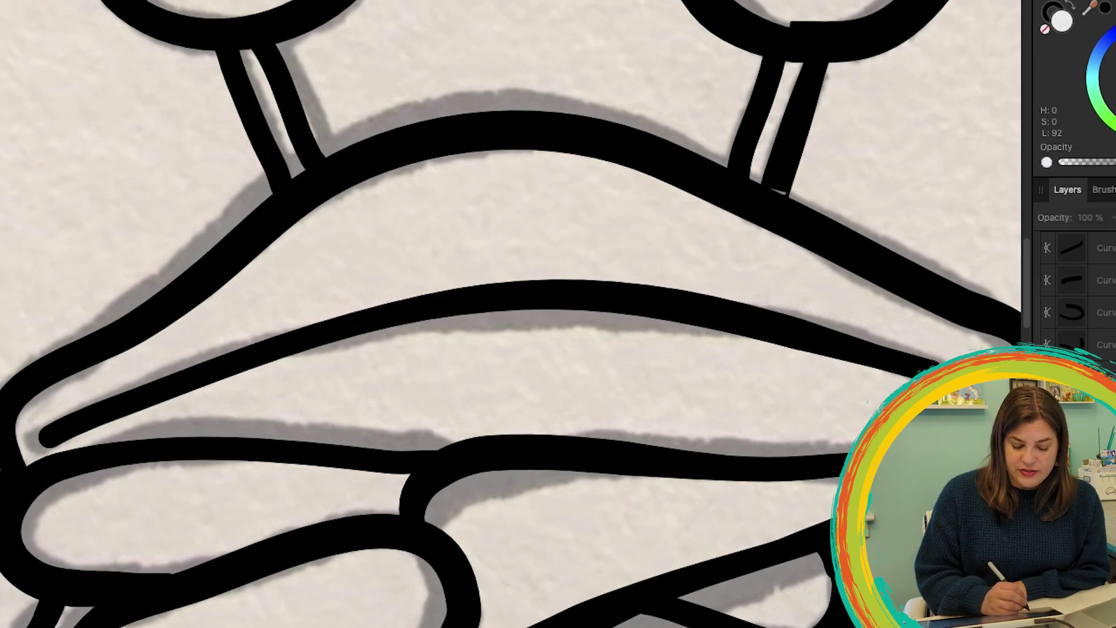
Collapse the drawing group in the Layers panel and delete the sketch layer
scroll(476, 494, "down", 2)
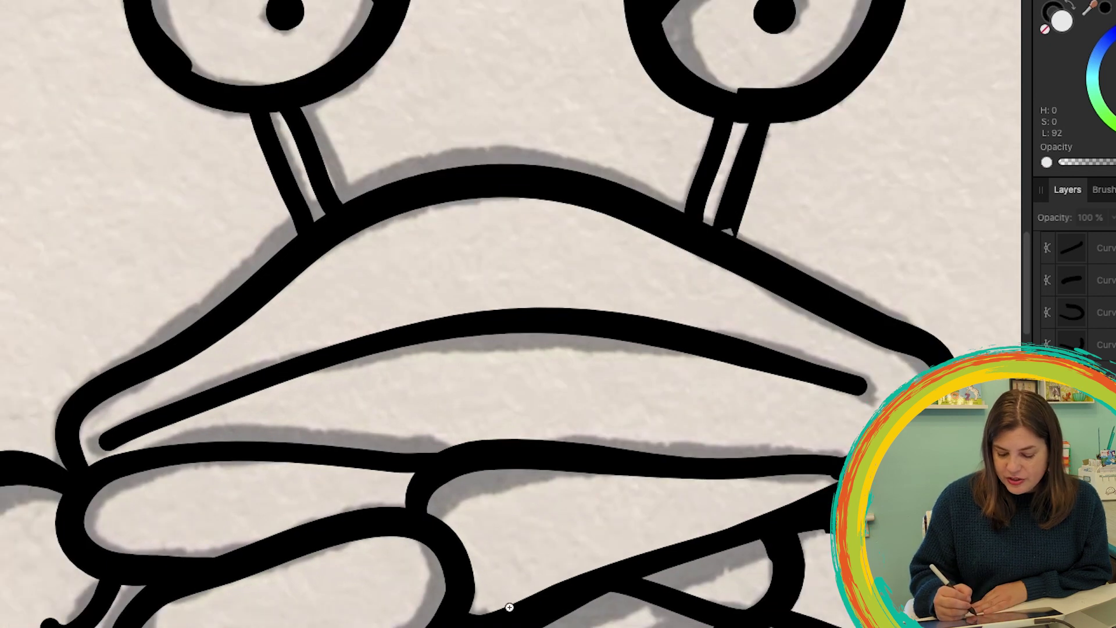
scroll(543, 424, "down", 4)
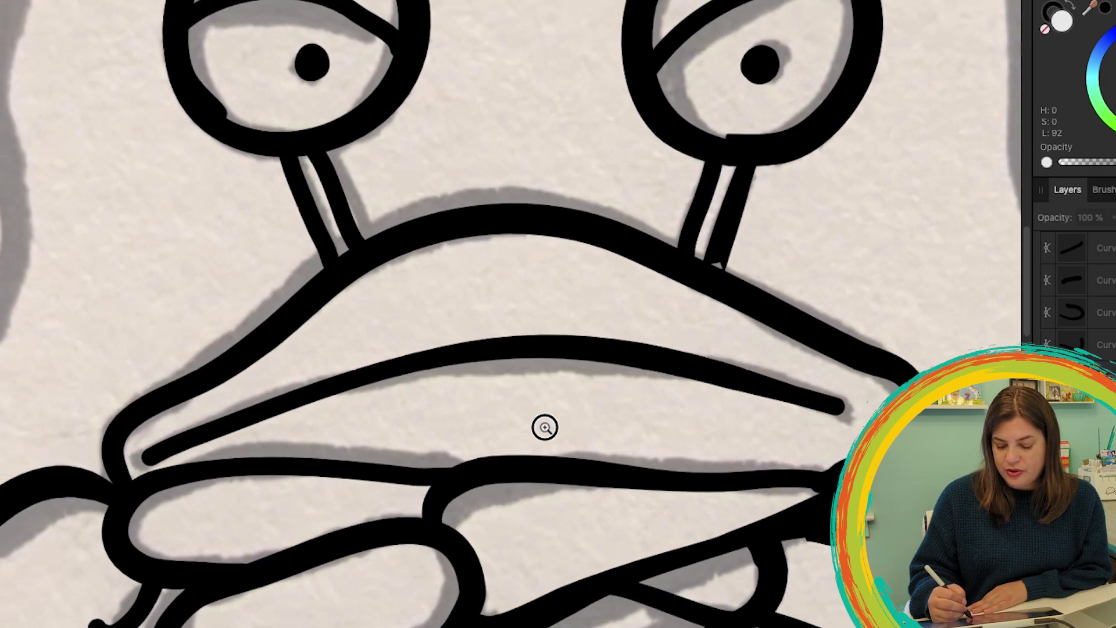
scroll(498, 393, "down", 3)
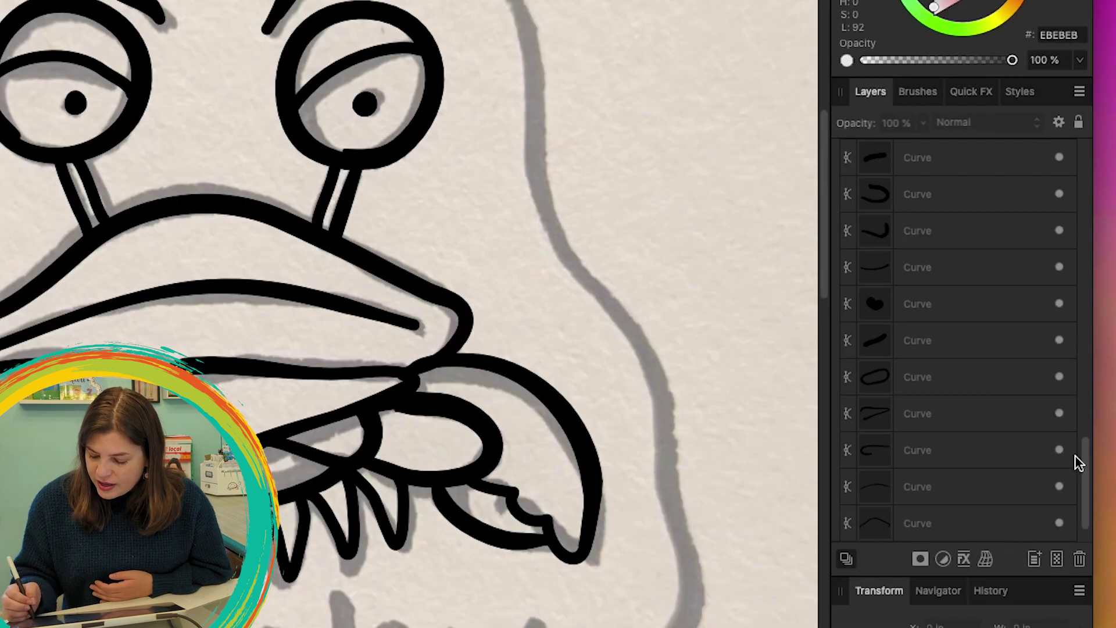
left_click_drag(1070, 492, 1083, 192)
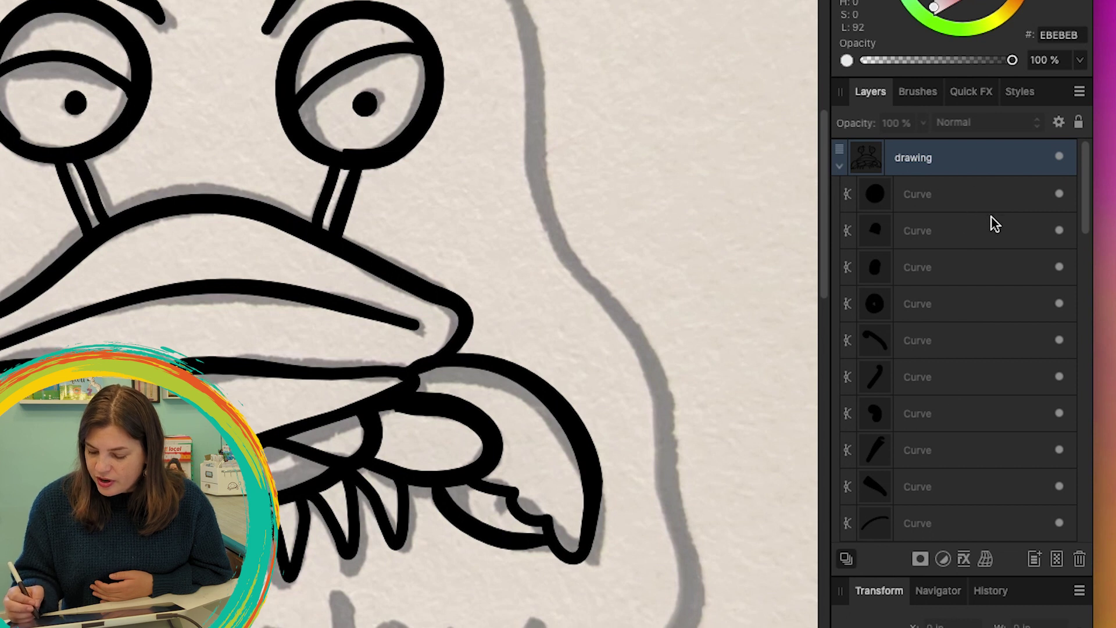
left_click(1005, 163)
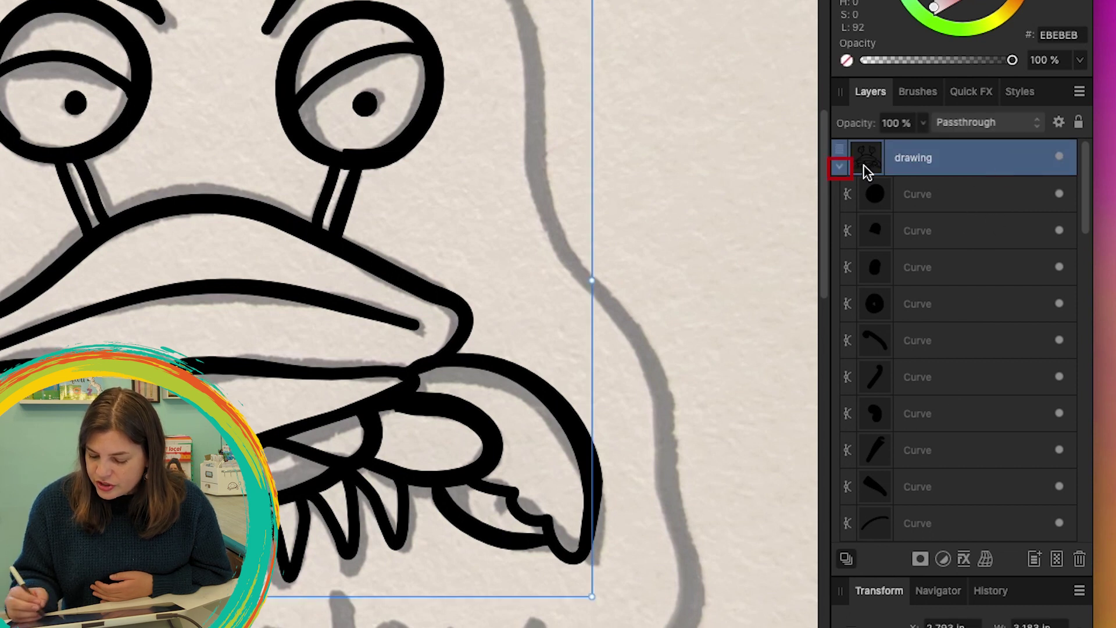
left_click(840, 169)
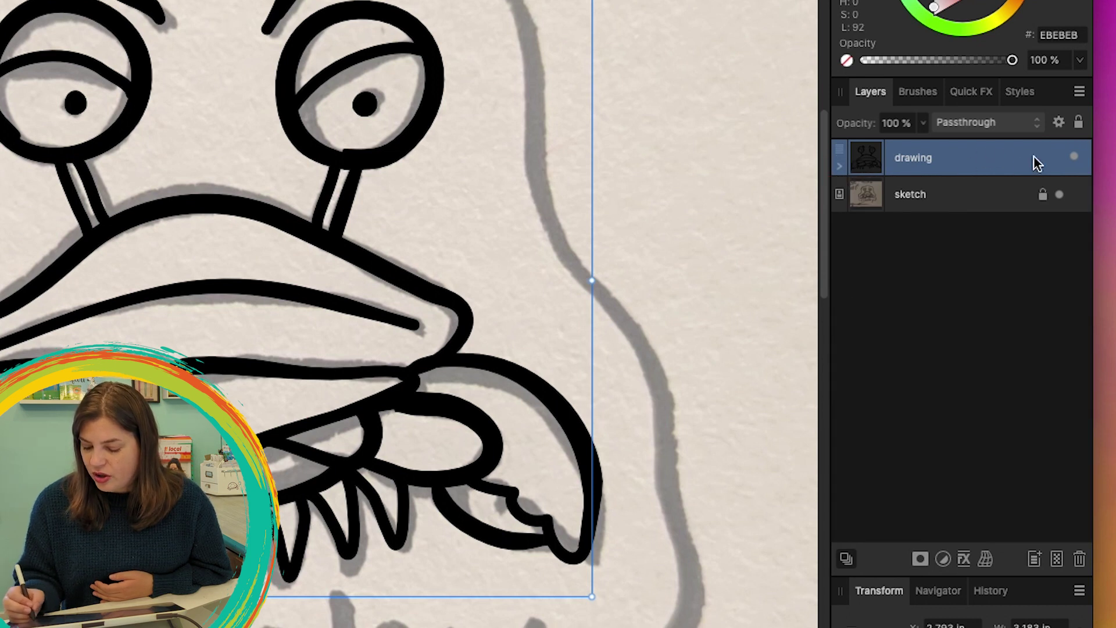
left_click(970, 194)
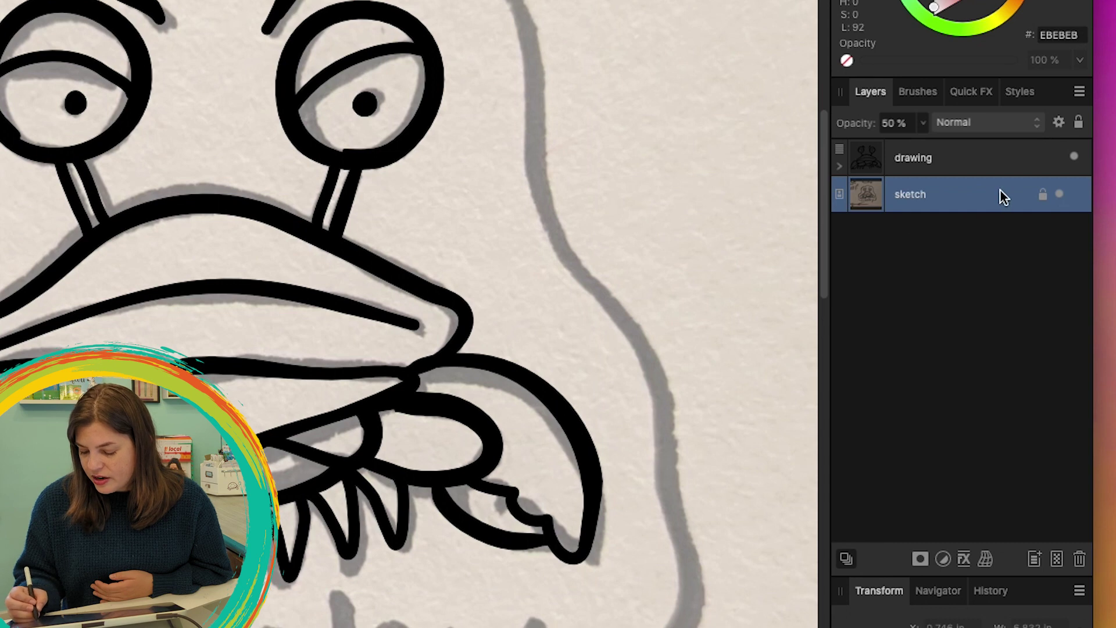
left_click(1078, 558)
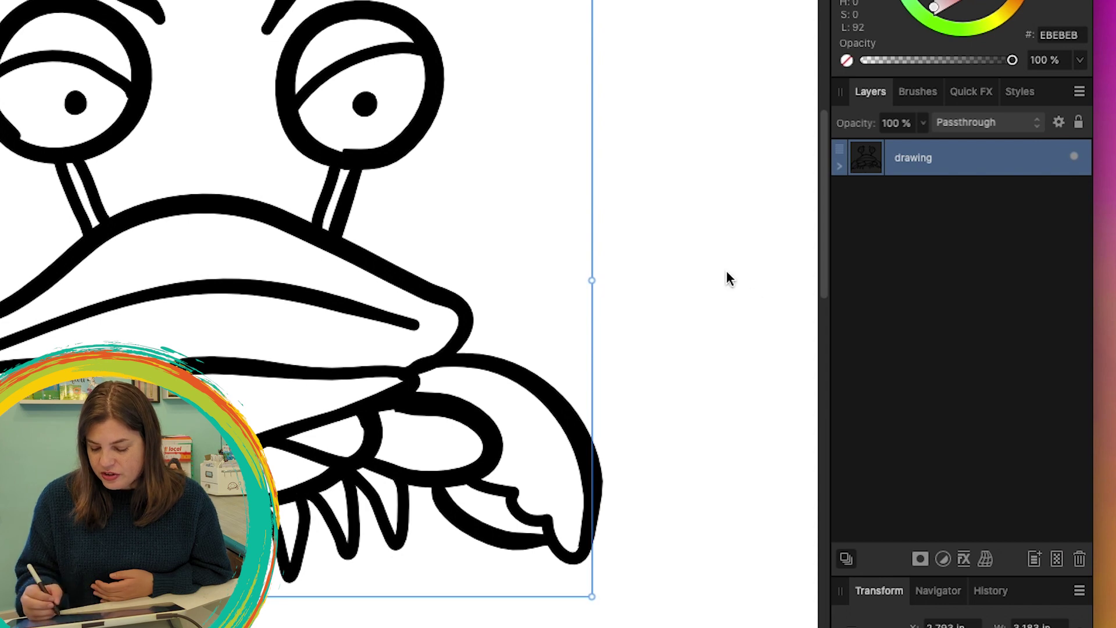
Enter the crab group by double-clicking the left eye circle, then clear the selection
left_click(879, 274)
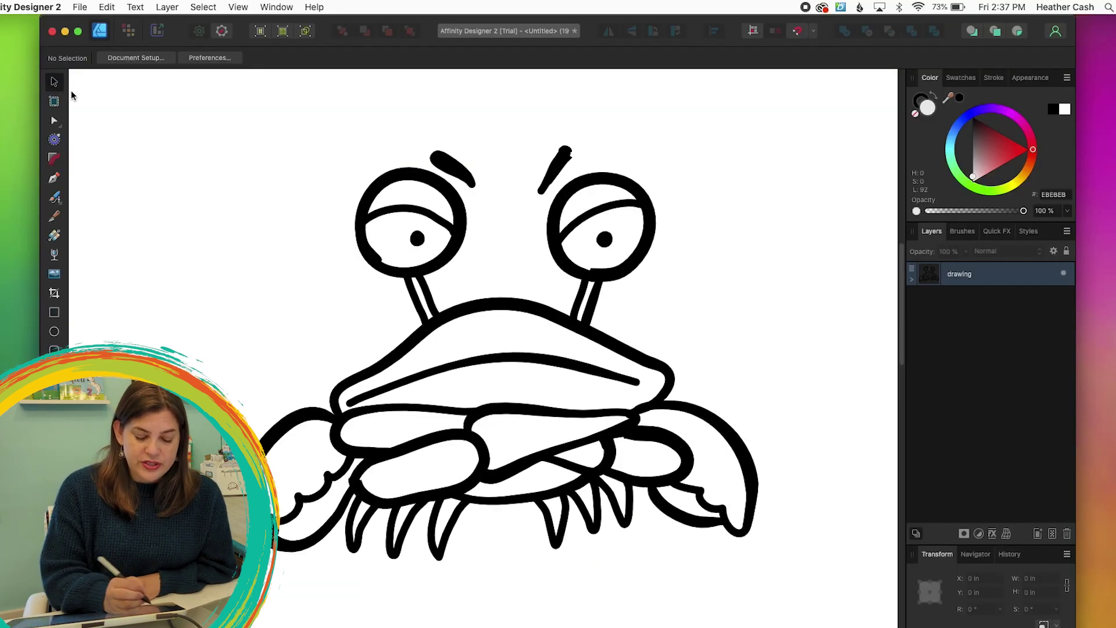
double_click(465, 224)
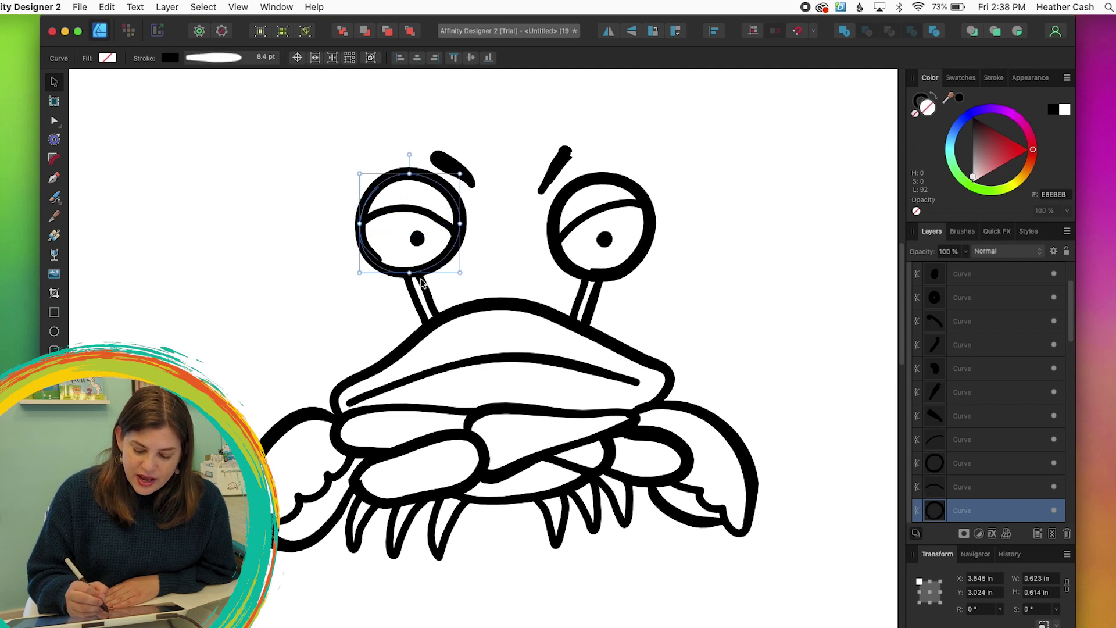
left_click(321, 296)
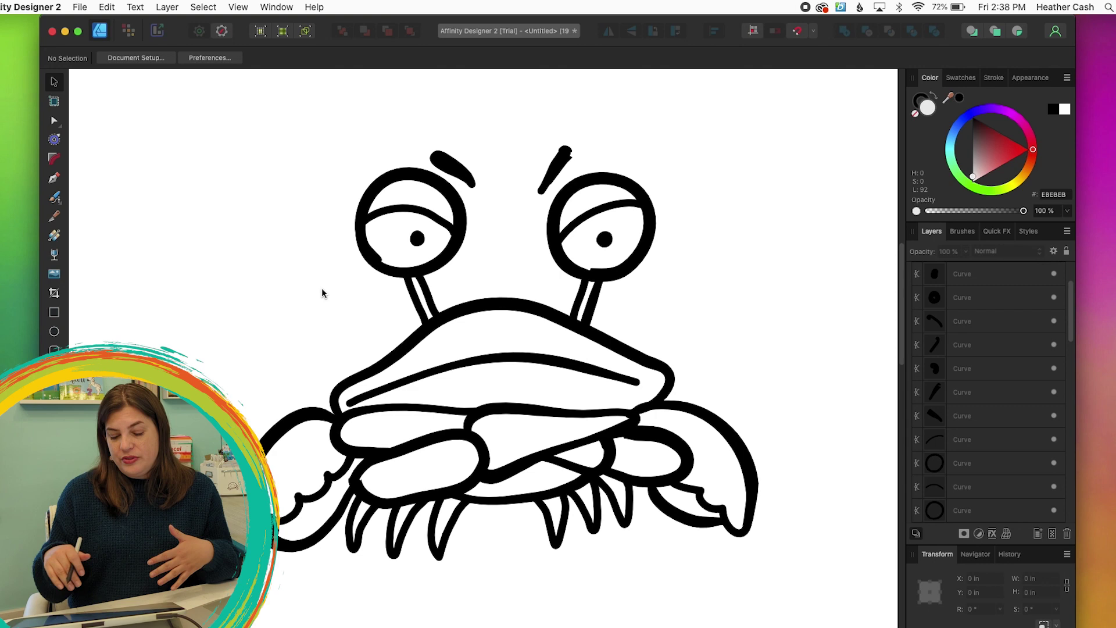
Save the crab document to the Desktop as 'crabby-original'
left_click(82, 8)
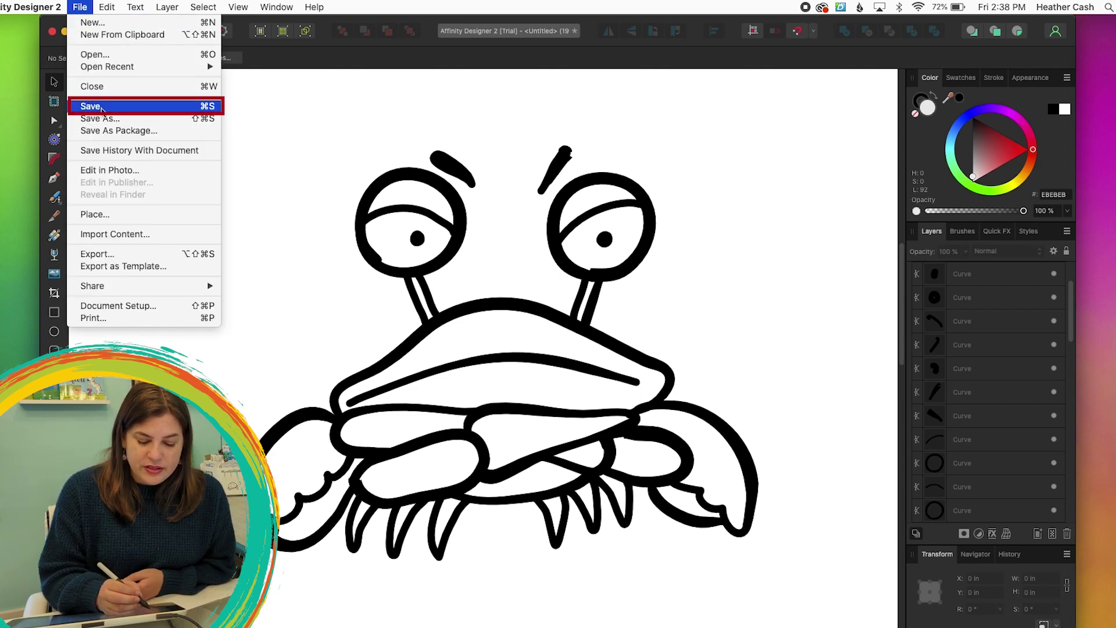
left_click(108, 106)
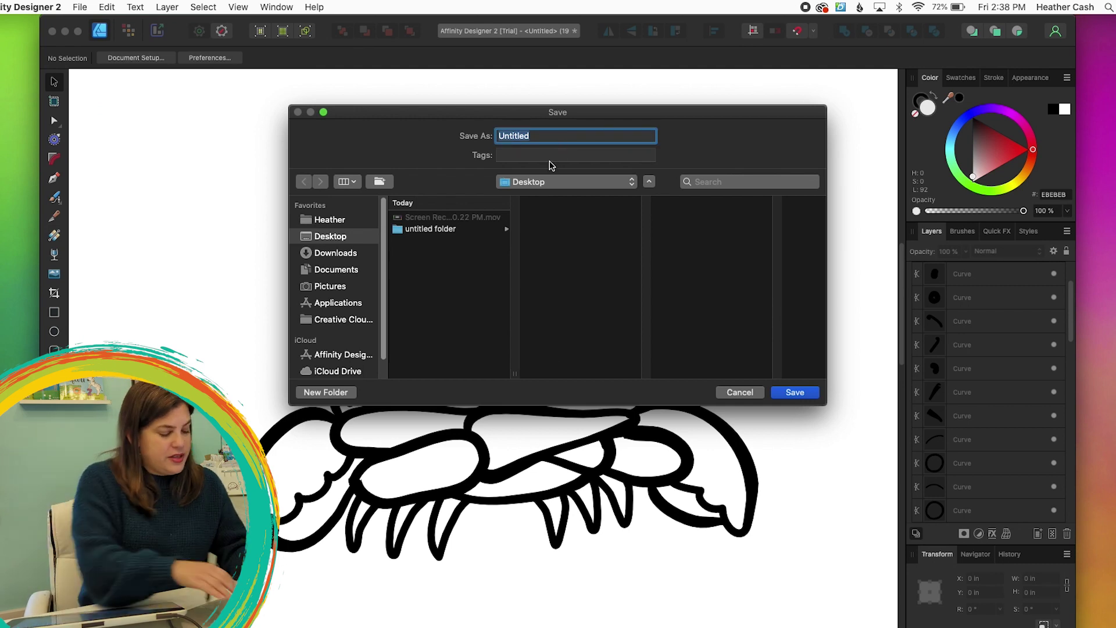
type("crabby")
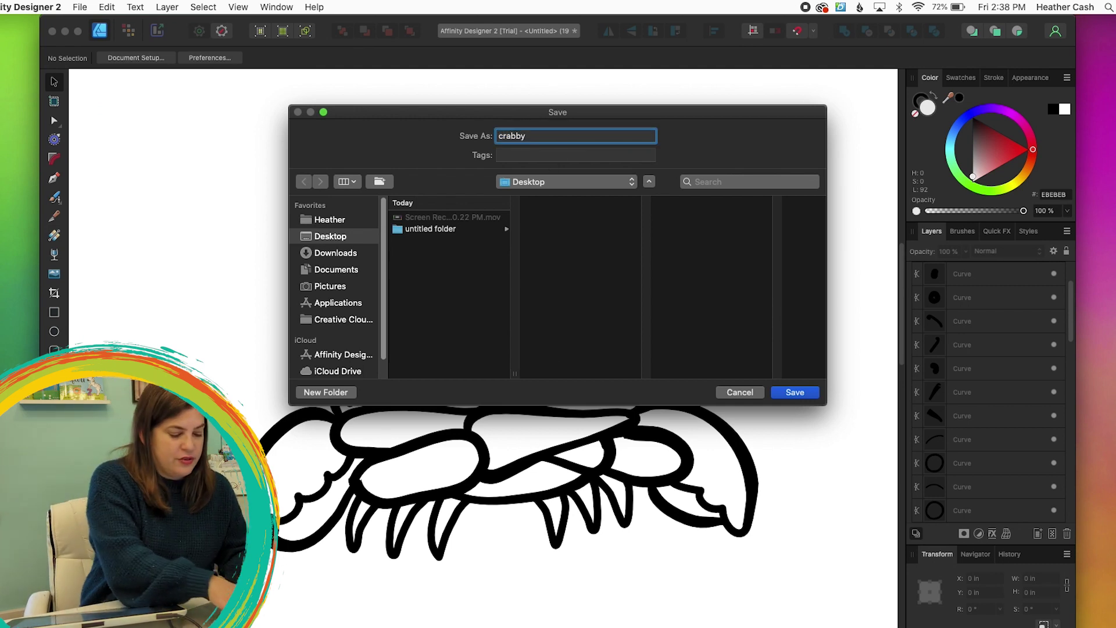
type("-original")
key("Return")
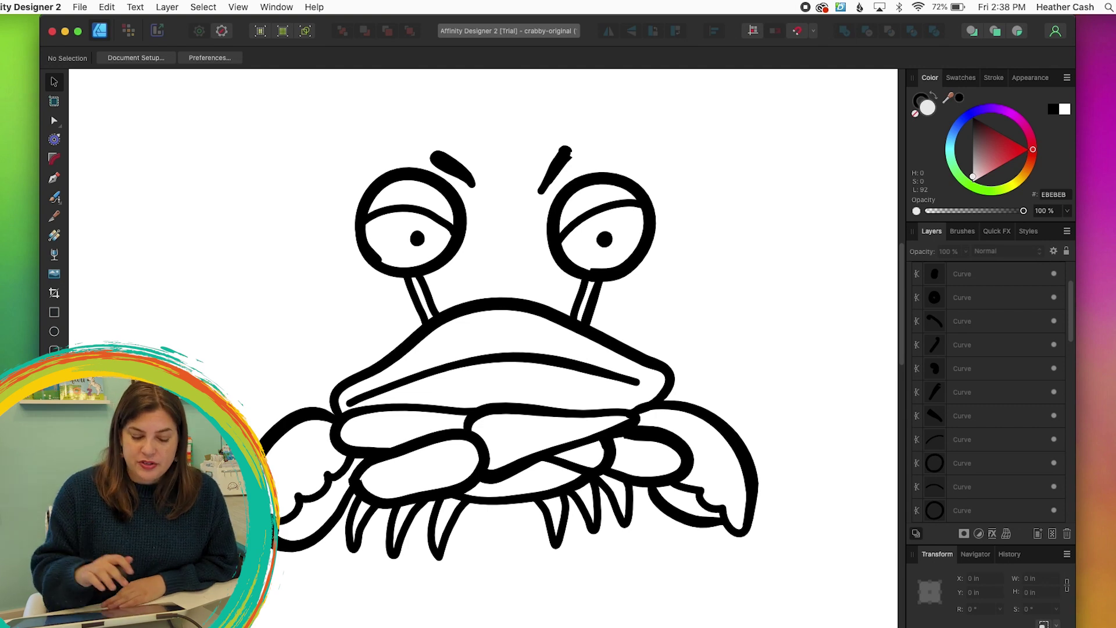
Save As a copy, changing the name from 'crabby-original' to 'crabby-cricut'
left_click(80, 7)
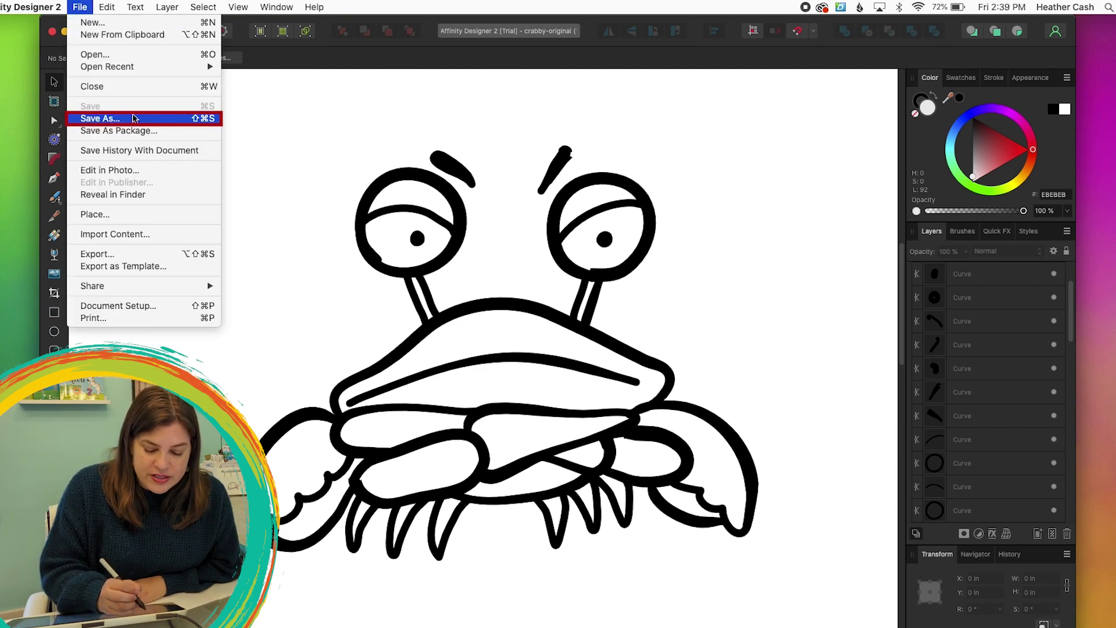
left_click(116, 118)
left_click(565, 136)
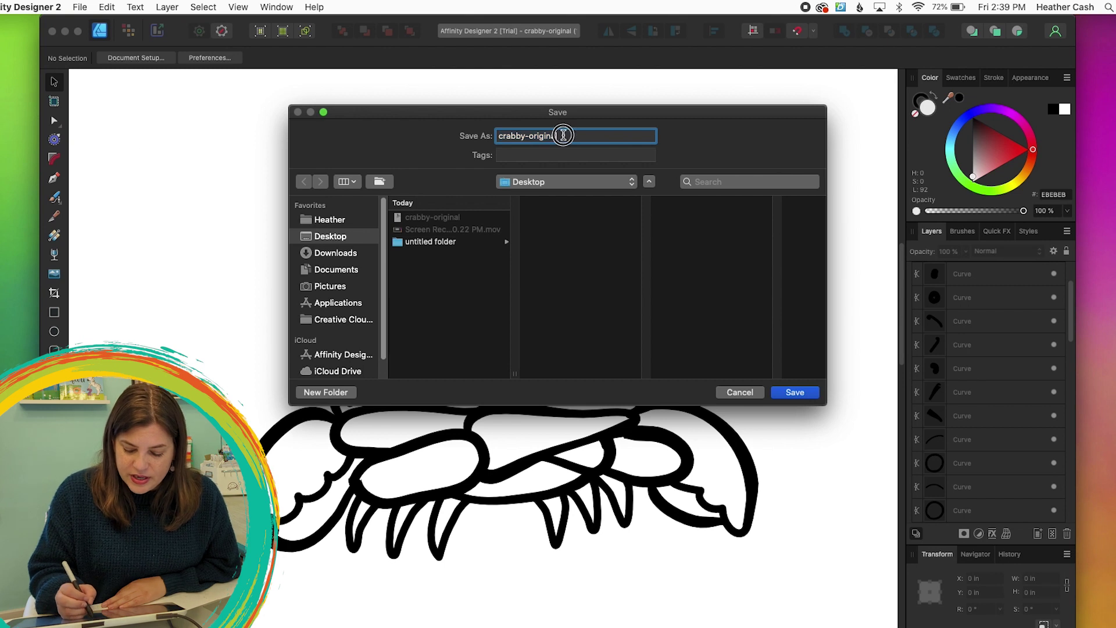
key("BackSpace")
key("BackSpace")
key("BackSpace")
key("BackSpace")
key("BackSpace")
key("BackSpace")
key("BackSpace")
key("BackSpace")
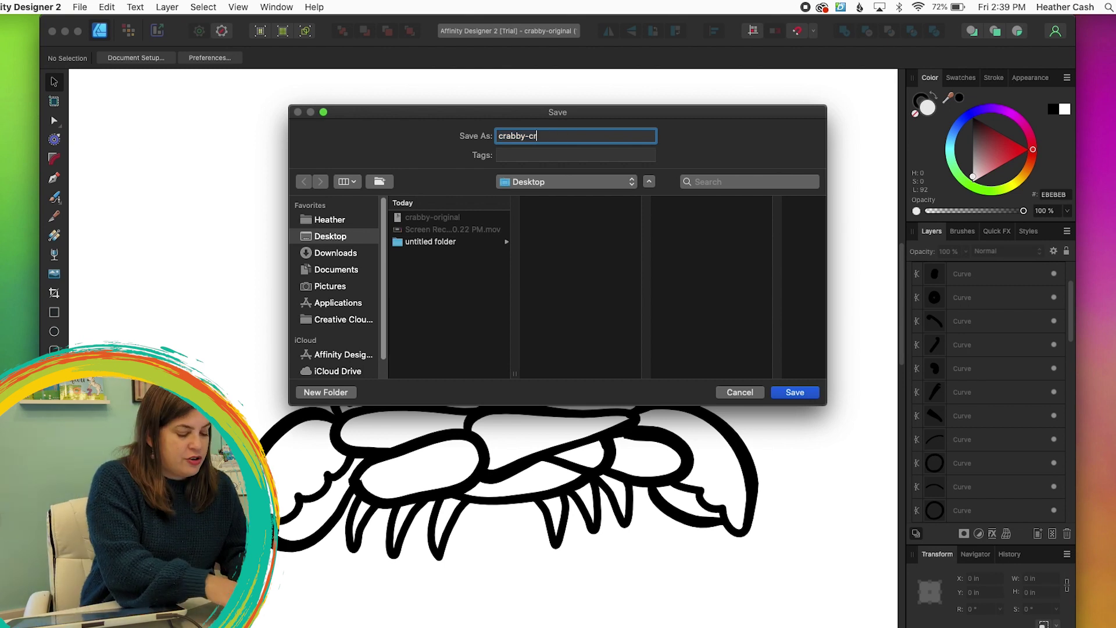
type("cricut")
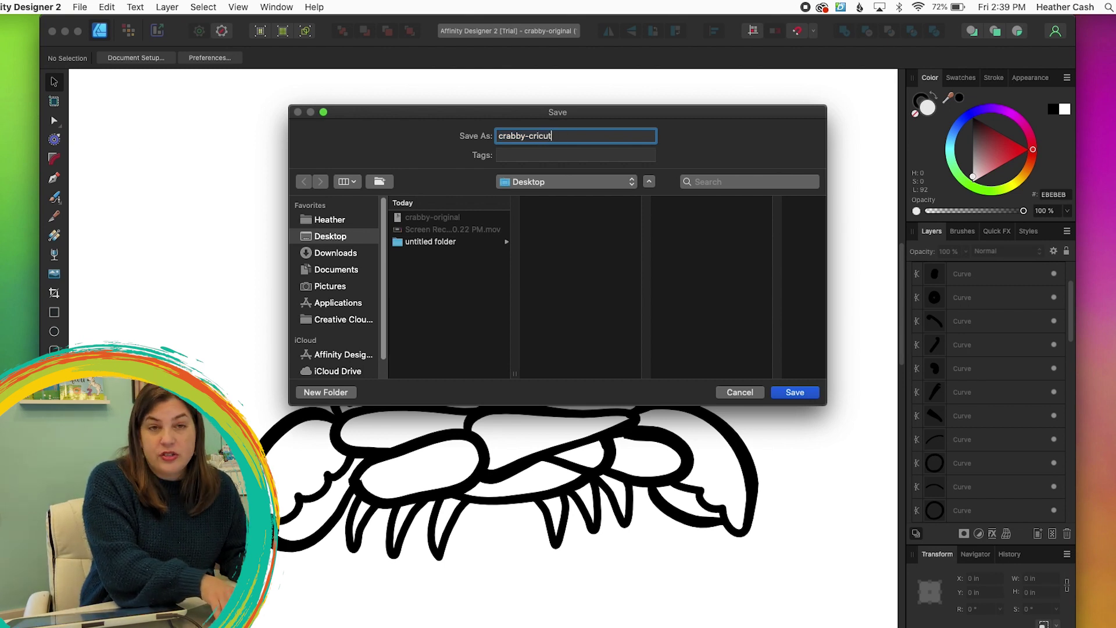
key("Return")
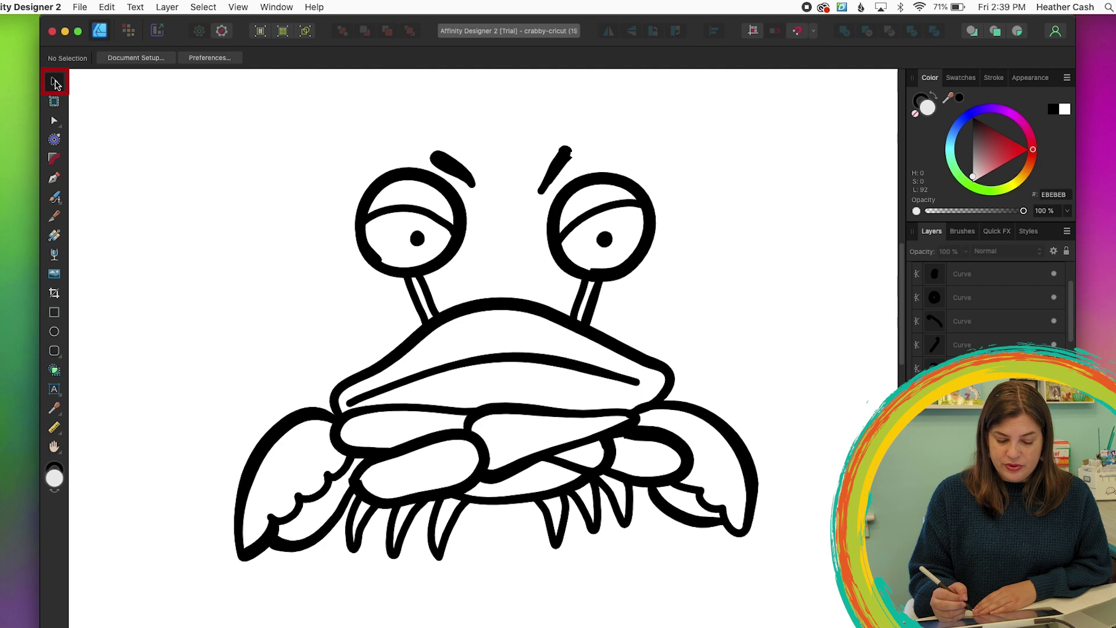
Select all 44 crab objects and expand their strokes into filled shapes
left_click_drag(129, 102, 823, 585)
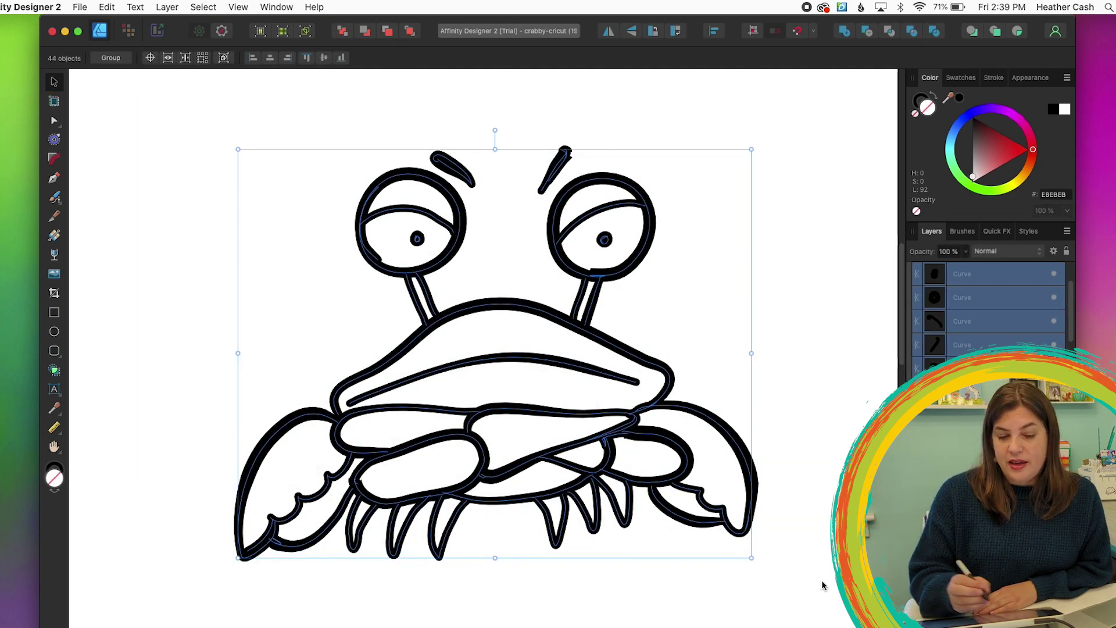
left_click(168, 7)
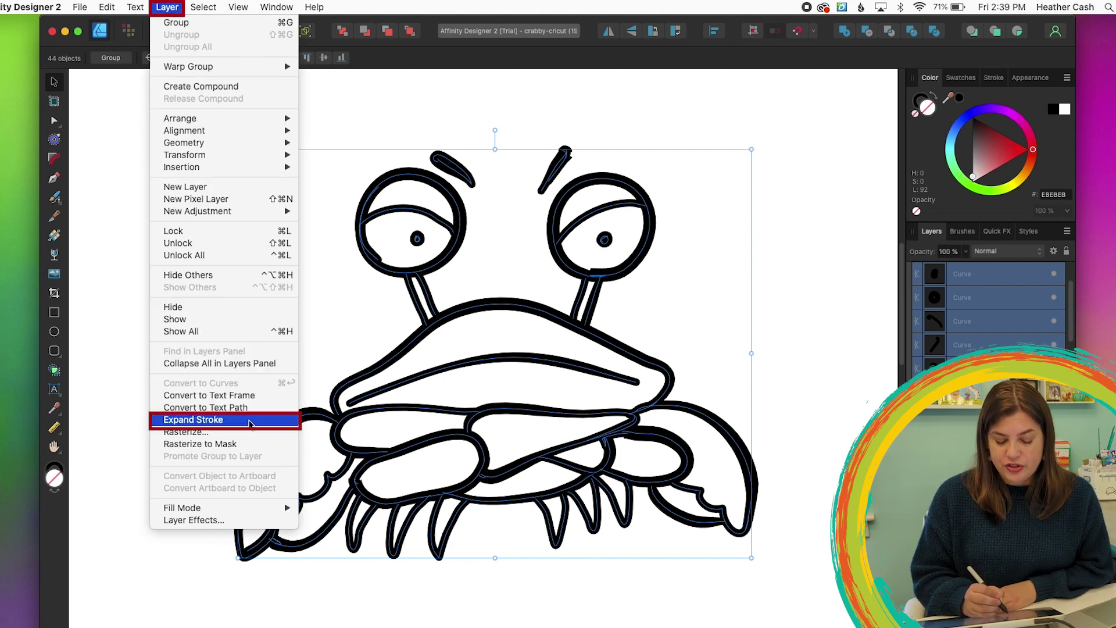
left_click(247, 420)
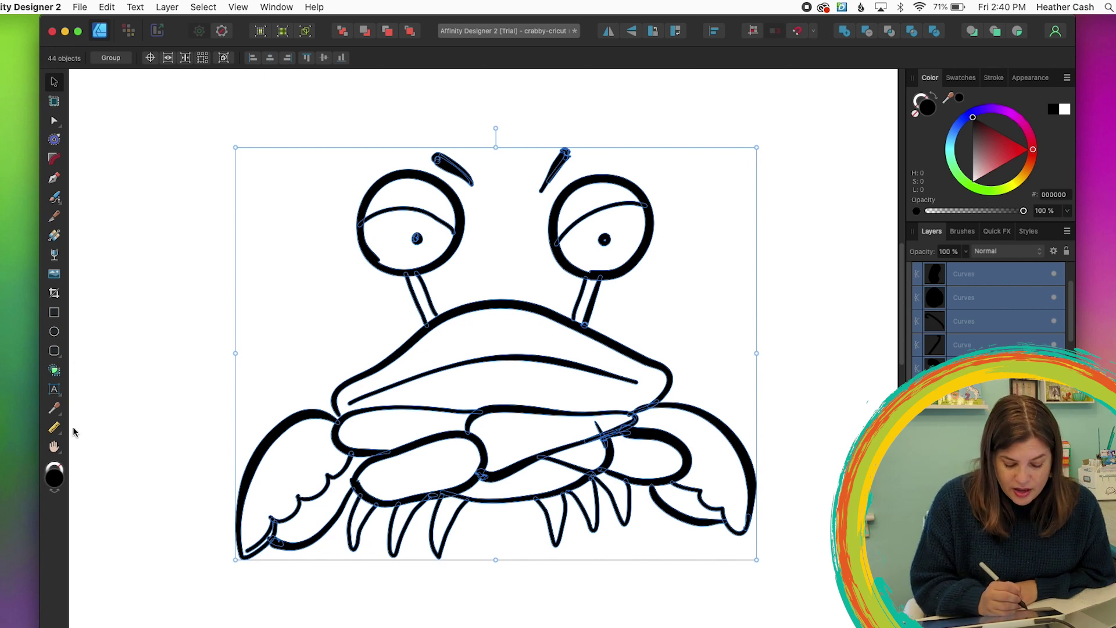
Zoom far in on the left eye and stalk and show the expanded curves' nodes
left_click(54, 446)
left_click(96, 465)
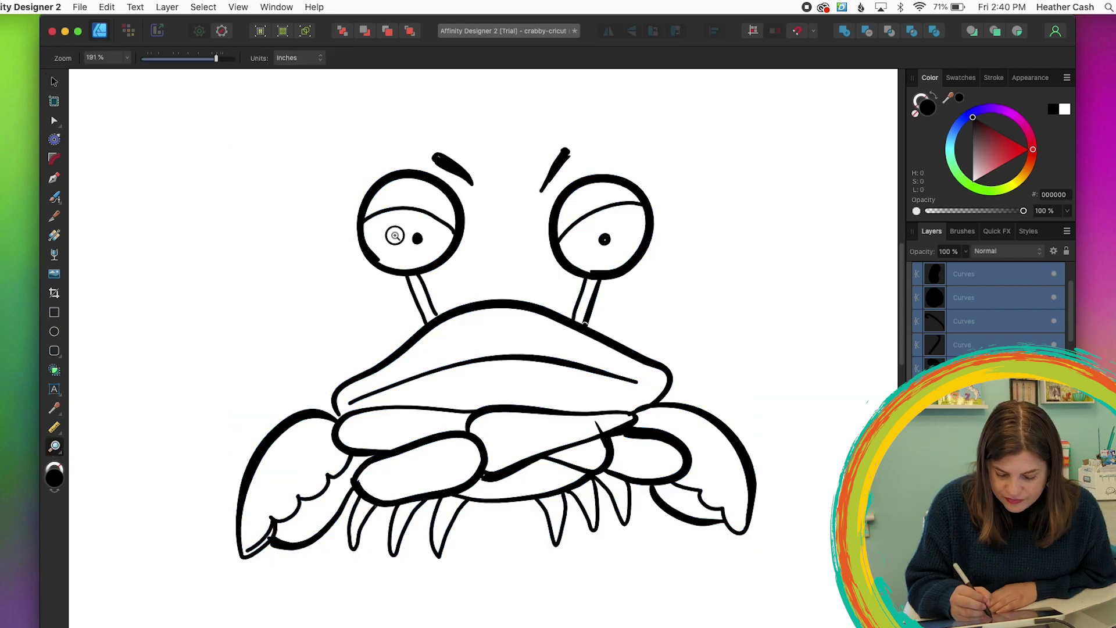
left_click(387, 232)
left_click_drag(468, 370, 860, 616)
key("a")
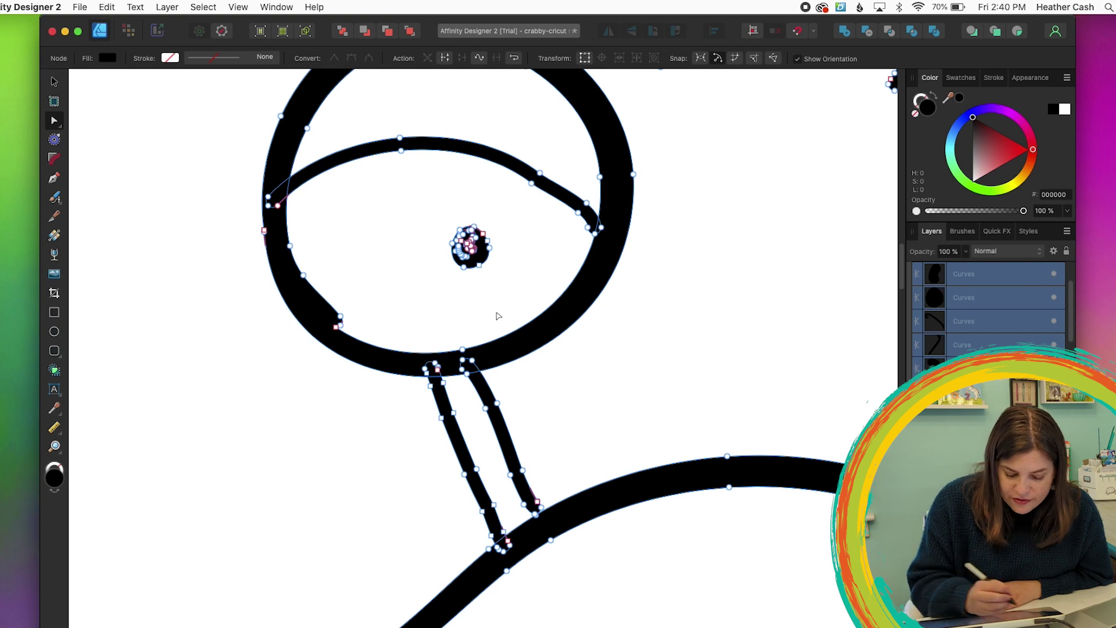
Drag the left eye stalk's bottom node down into the body outline
left_click(55, 450)
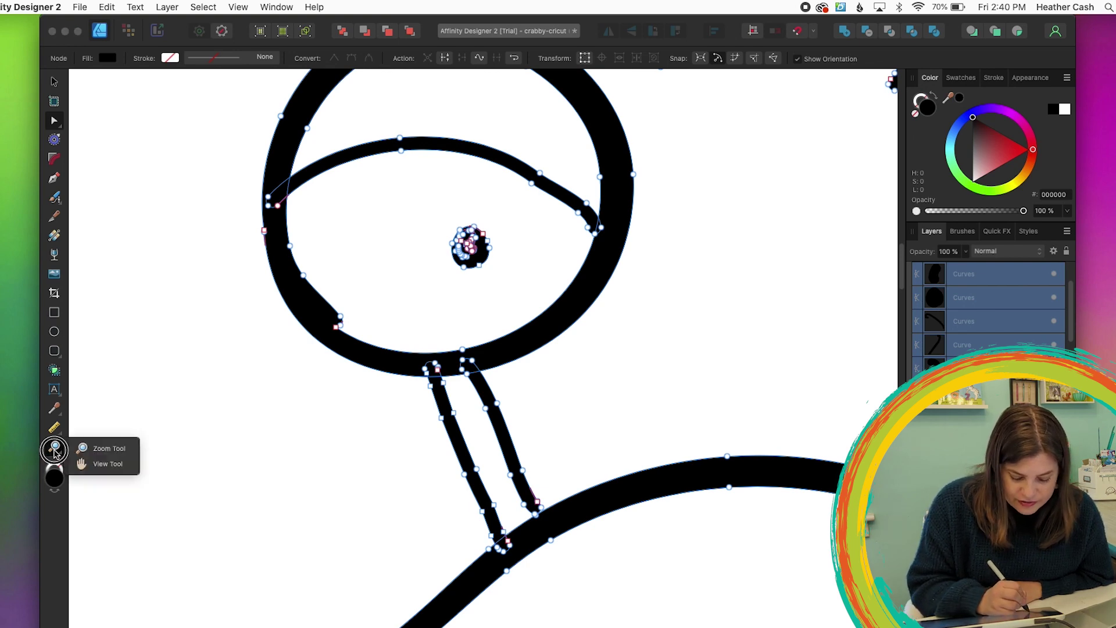
left_click(107, 464)
left_click_drag(670, 530, 460, 372)
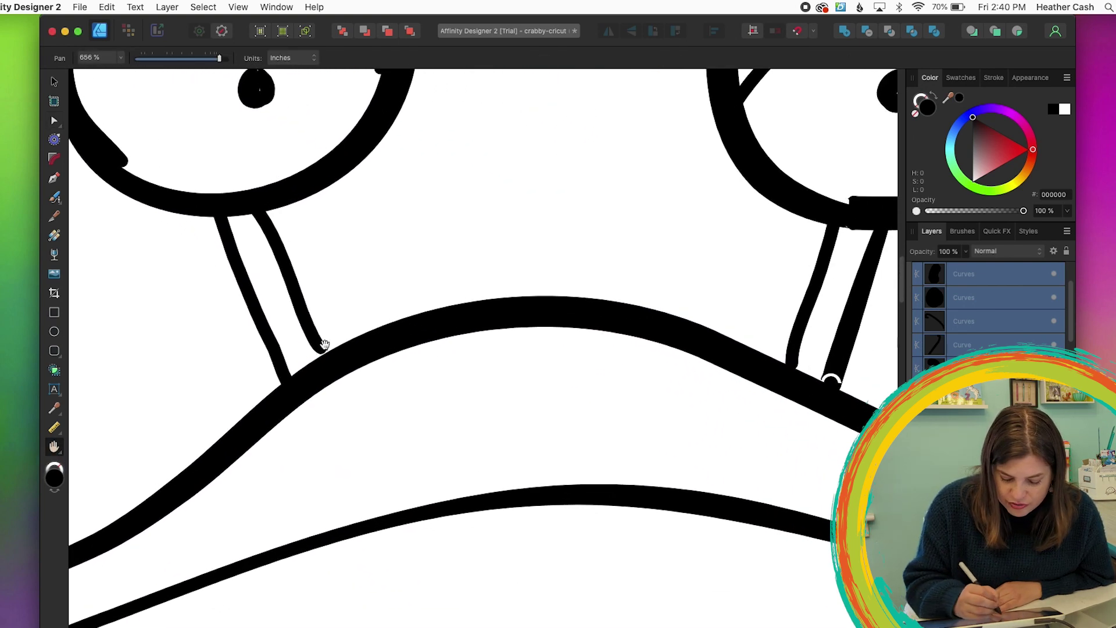
left_click(54, 121)
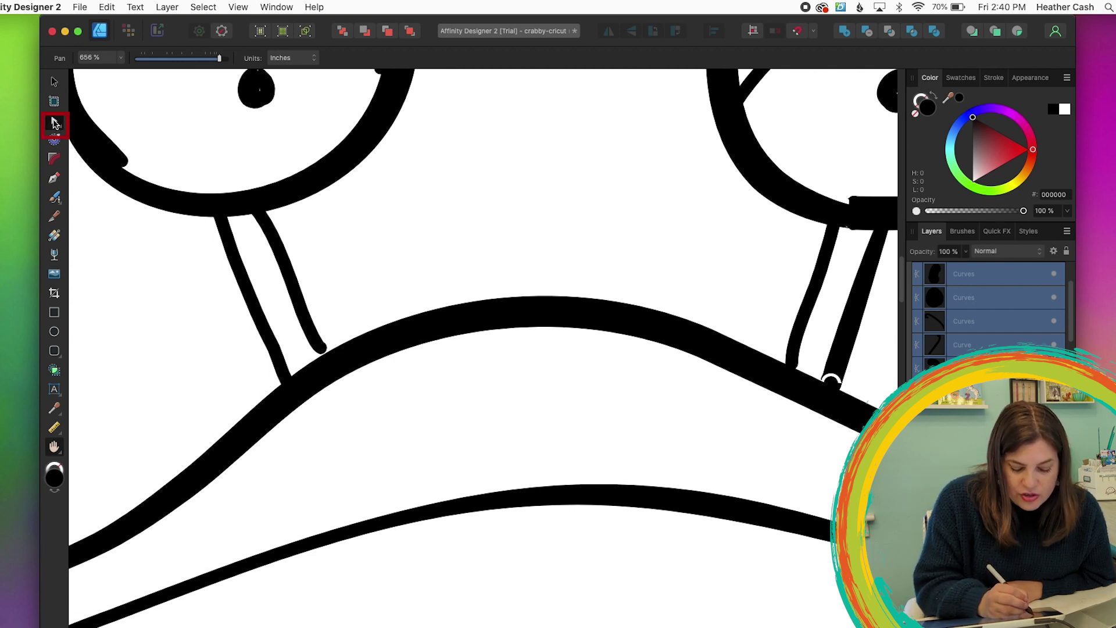
left_click(321, 355)
left_click_drag(322, 355, 327, 361)
Drag the right eye stalk's bottom node down into the body outline
left_click(831, 379)
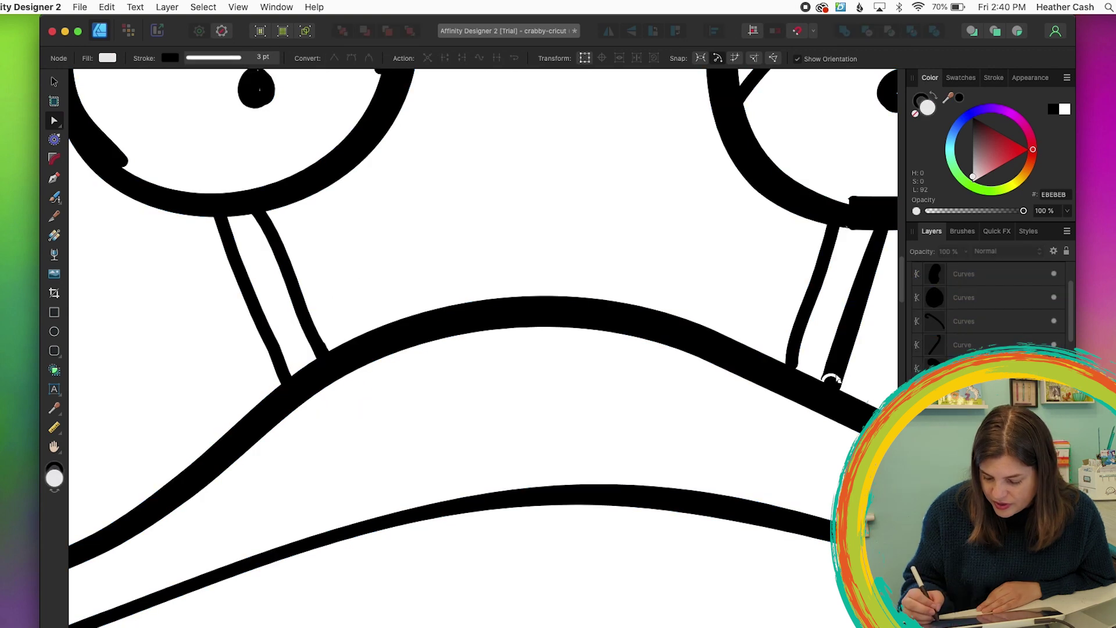
left_click(839, 382)
left_click_drag(839, 382, 831, 385)
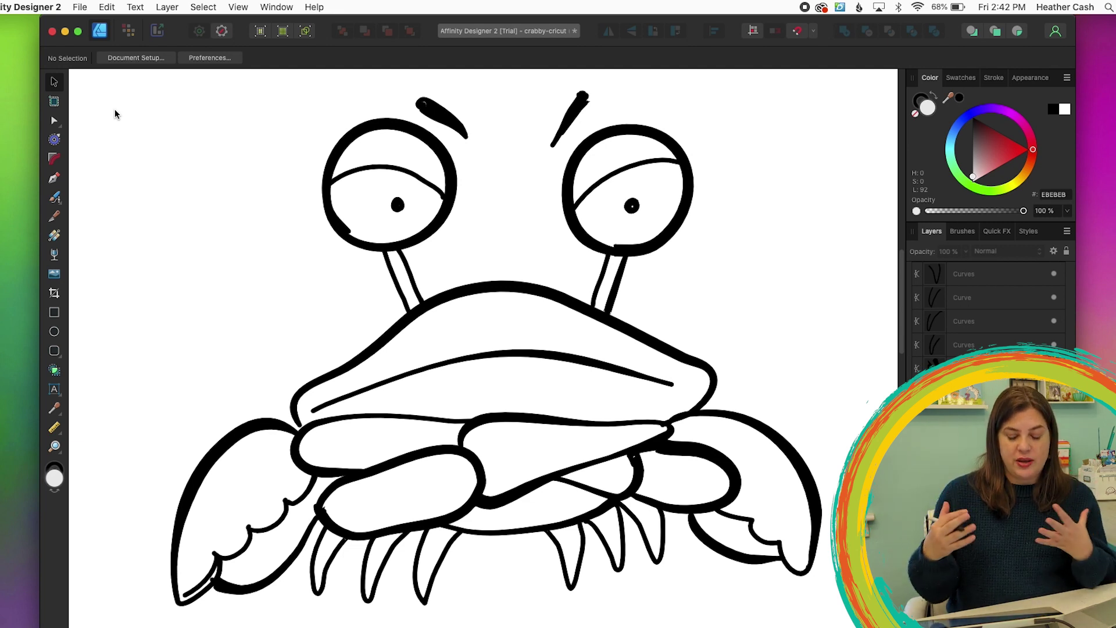
Select every crab piece, combine them with the Add boolean, and inspect the merged nodes
left_click_drag(108, 84, 849, 620)
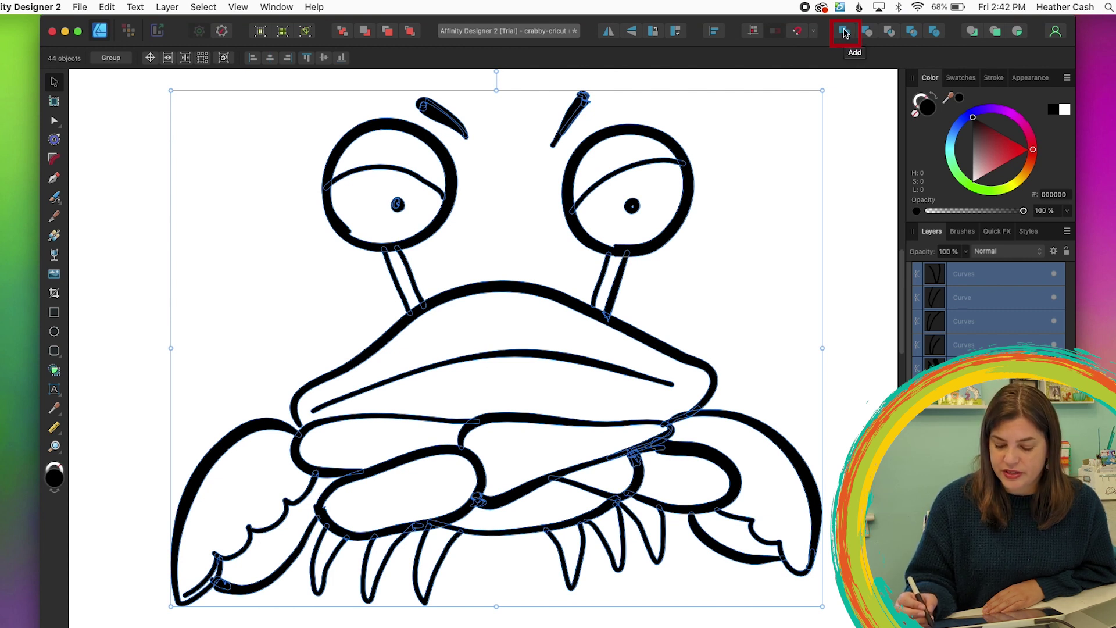
left_click(844, 32)
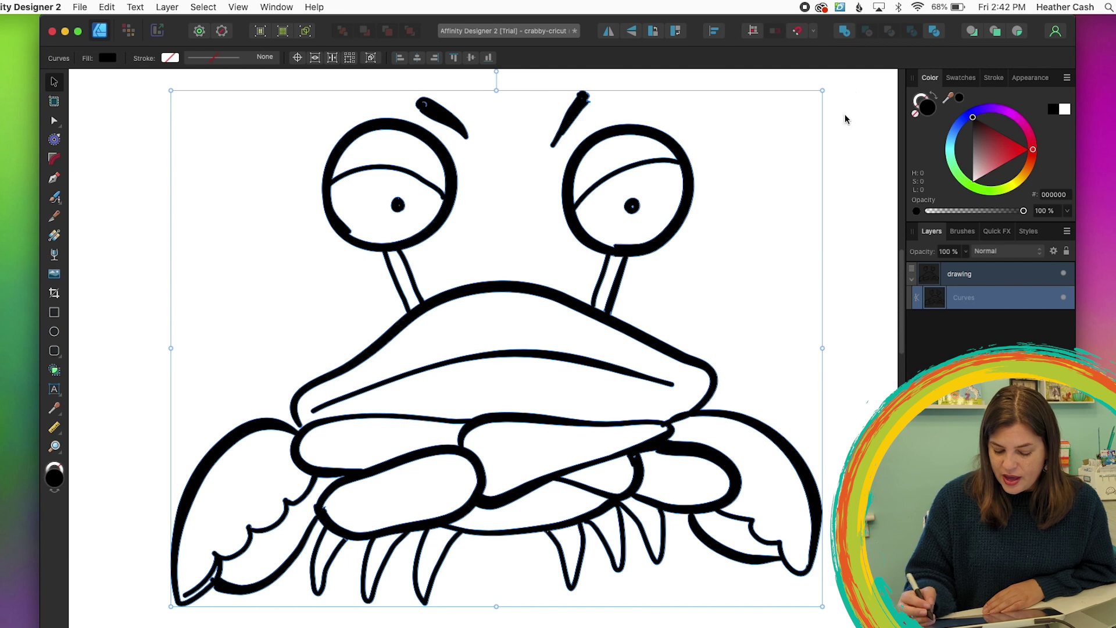
left_click(853, 265)
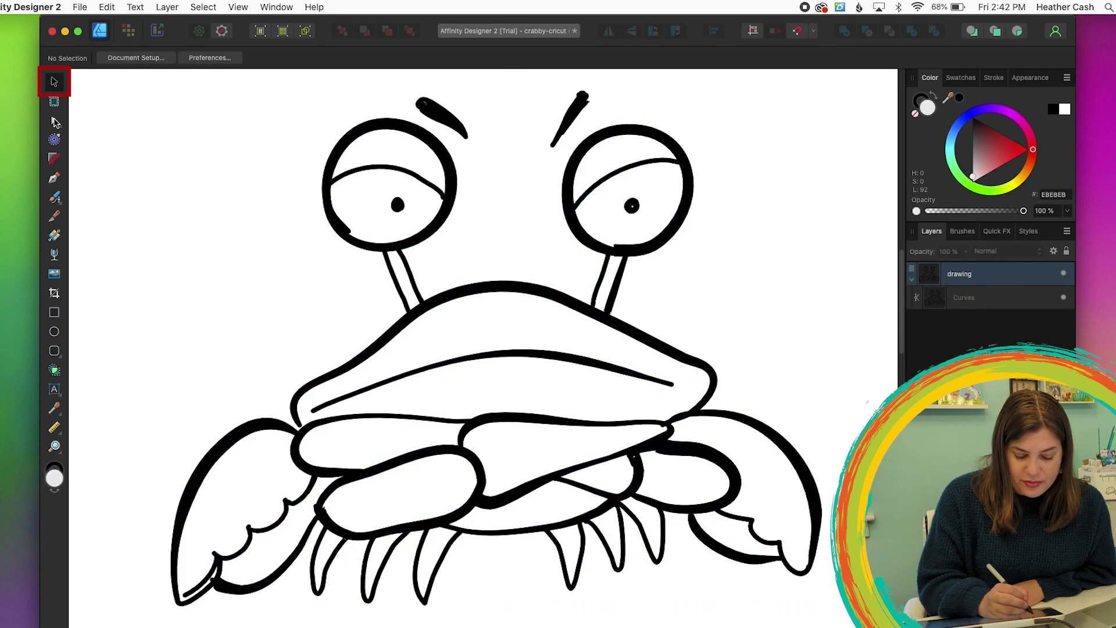
left_click(55, 122)
left_click(426, 309)
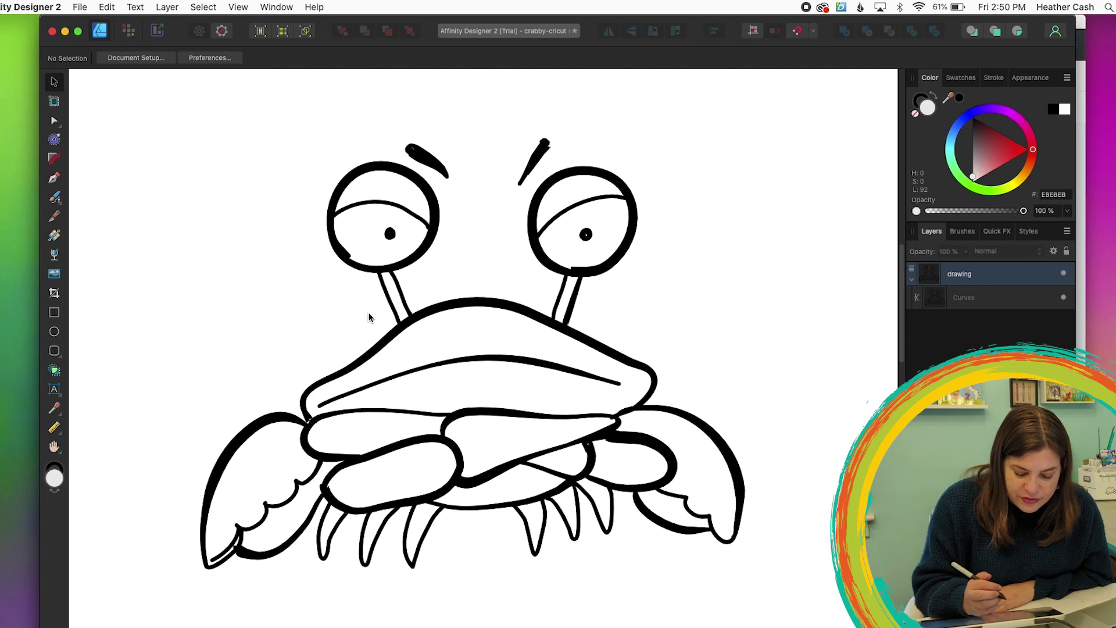
Scale the merged crab up to about 6.576 × 5.203 inches and save the document
left_click(53, 447)
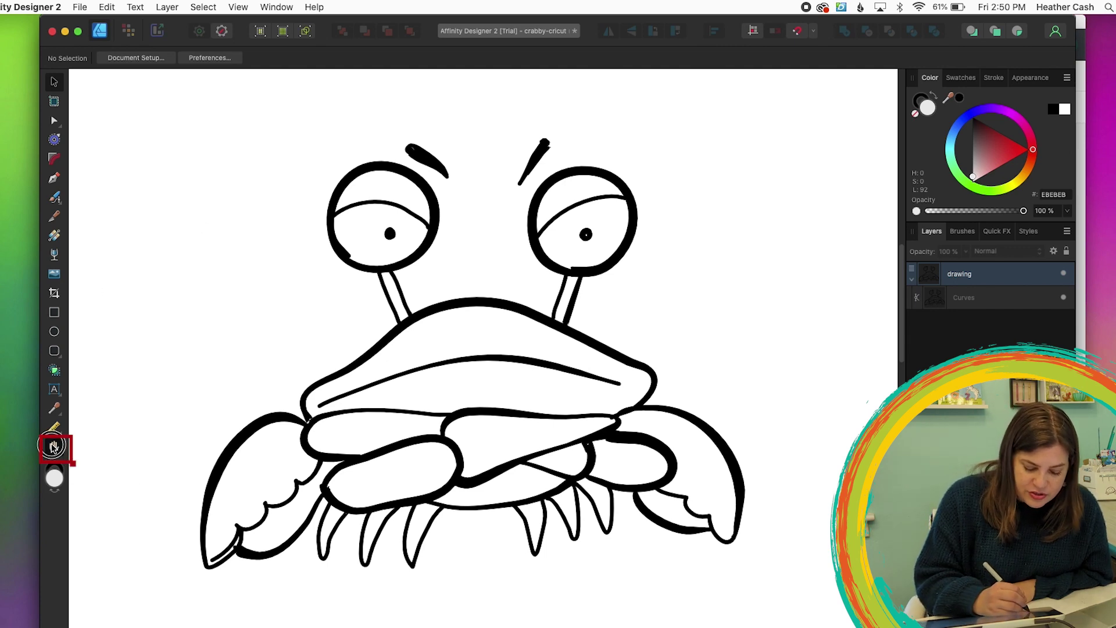
left_click(96, 448)
left_click_drag(486, 568, 451, 112)
left_click_drag(600, 605, 85, 184)
left_click(54, 82)
left_click(294, 184)
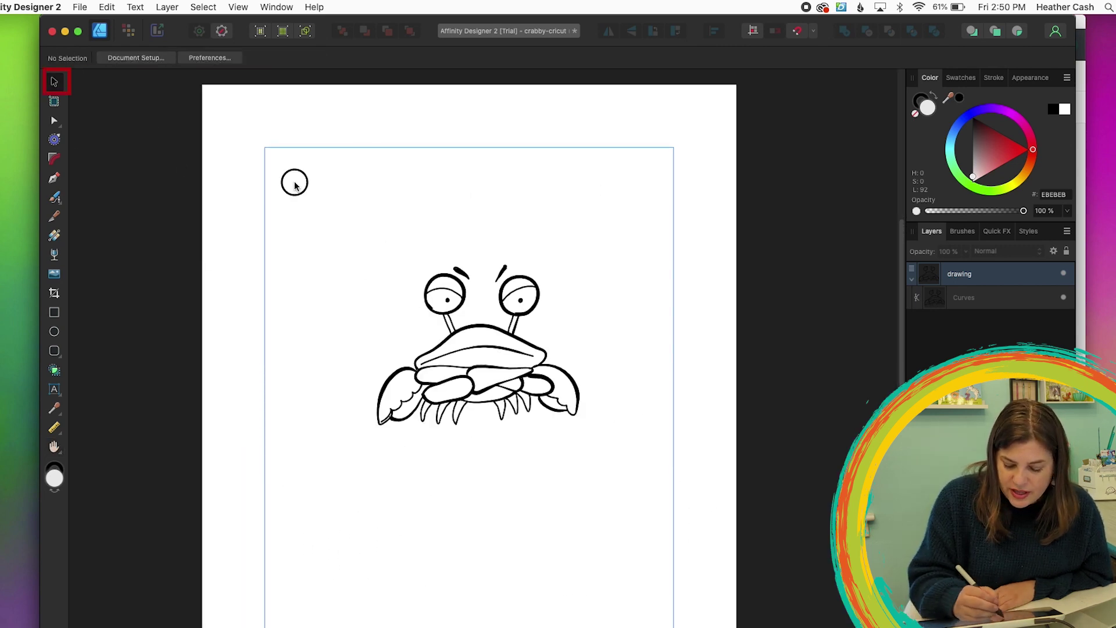
left_click_drag(294, 185, 695, 497)
left_click_drag(579, 426, 658, 521)
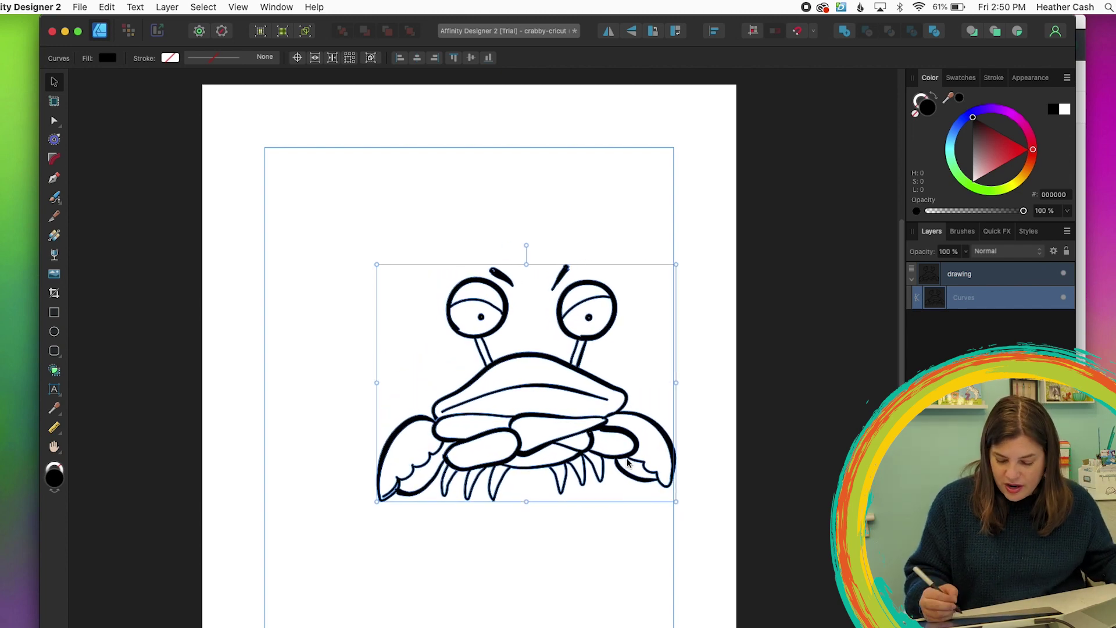
left_click_drag(367, 256, 221, 150)
left_click(797, 431)
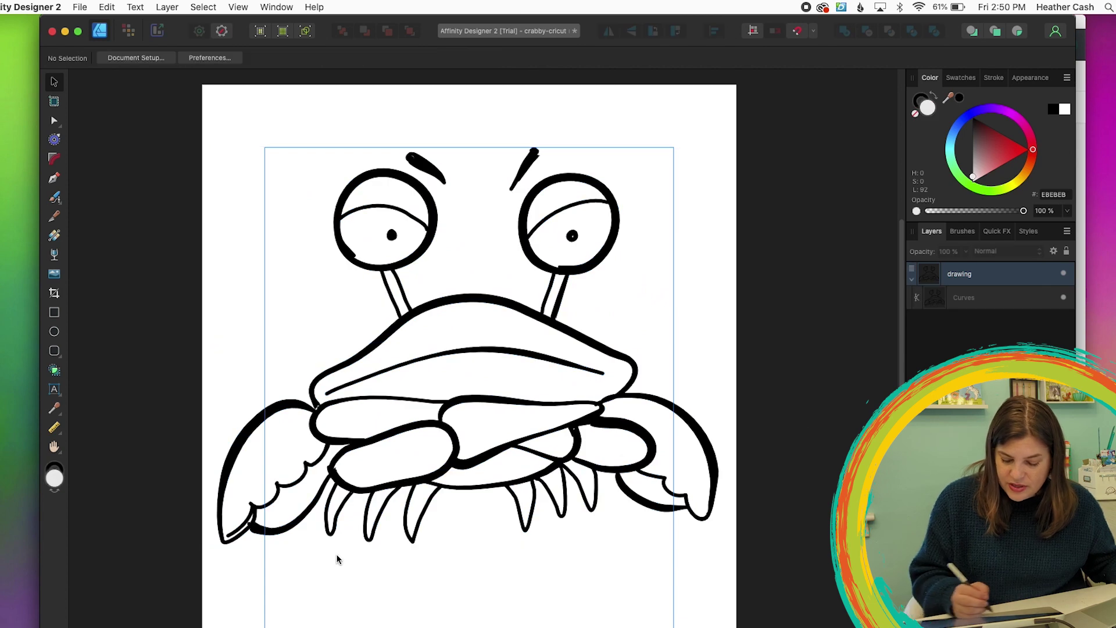
left_click(78, 8)
left_click(127, 107)
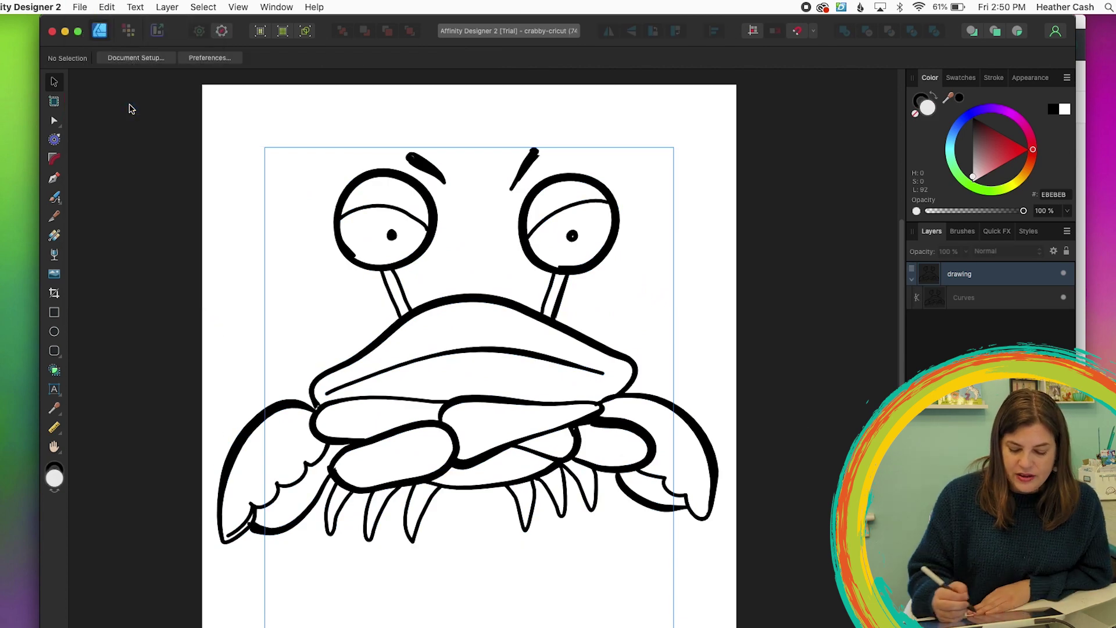
Export the crab as SVG with the 'SVG (for export)' preset to the Desktop as crabby-cricut
left_click(80, 8)
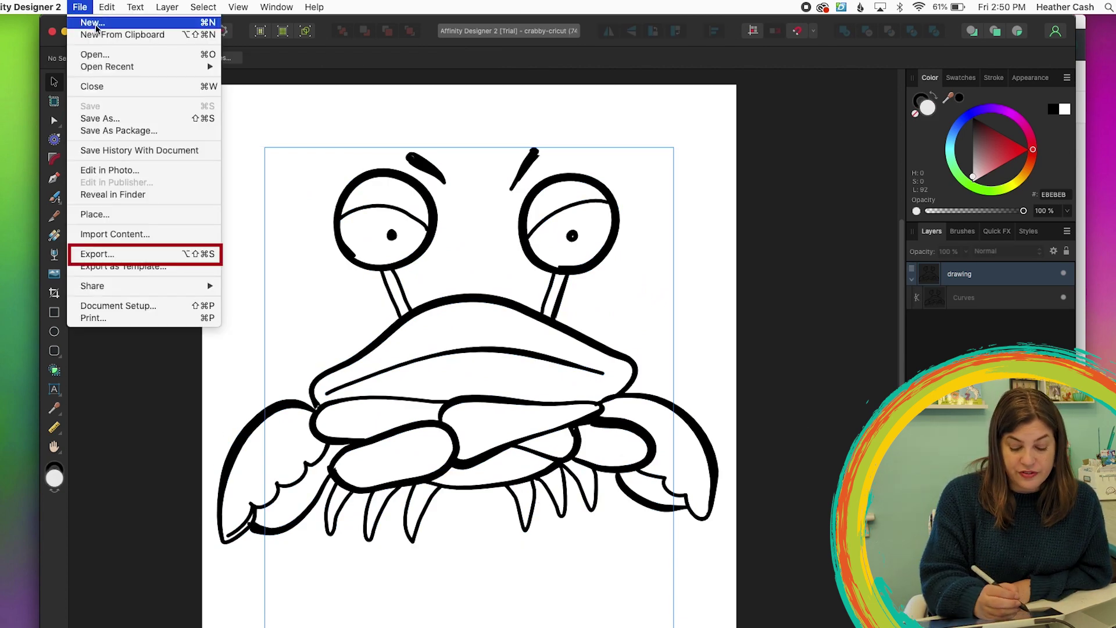
left_click(162, 256)
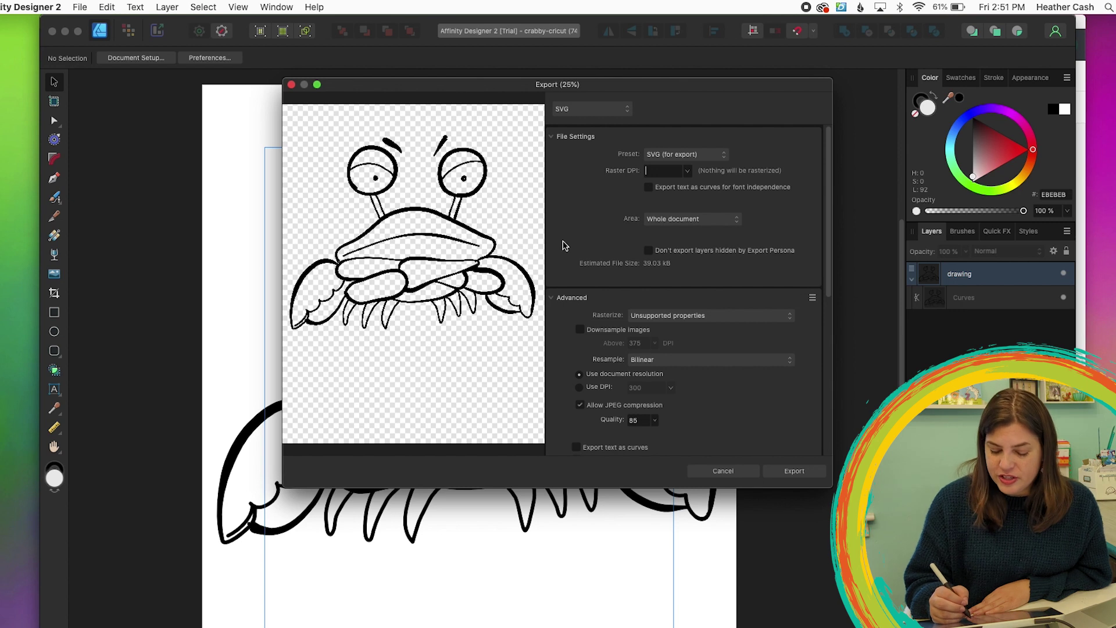
left_click(589, 110)
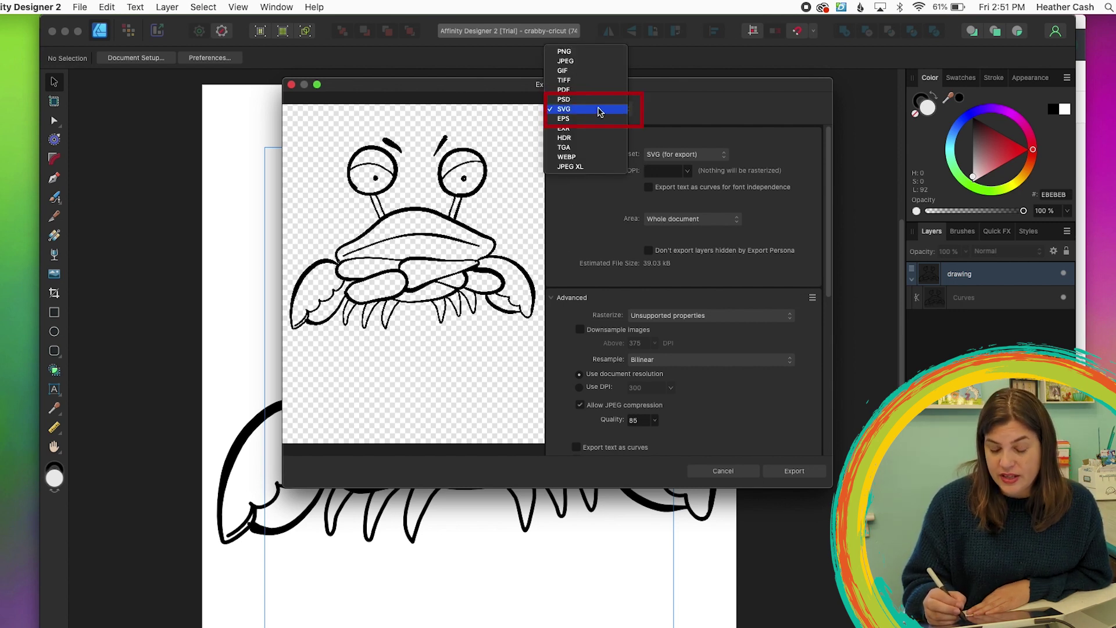
left_click(778, 109)
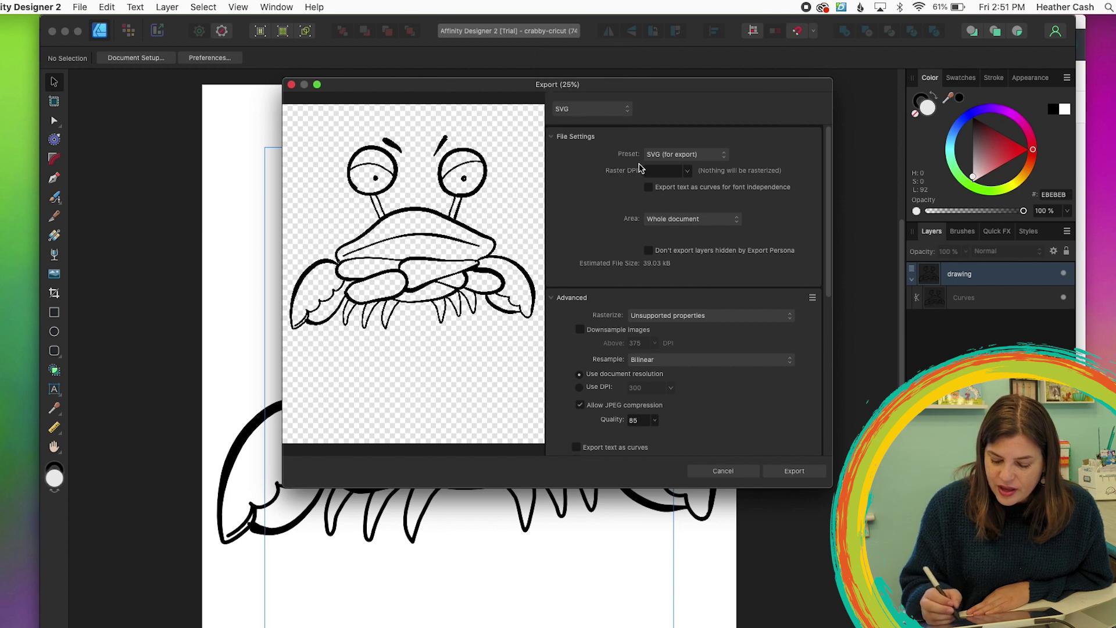
left_click(677, 155)
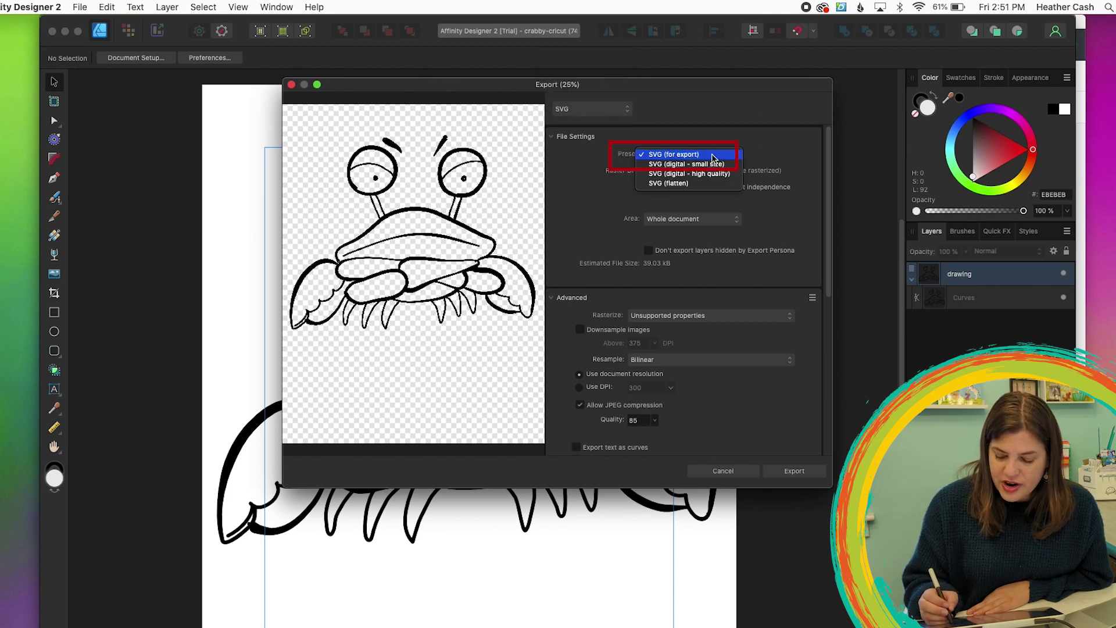
left_click(688, 154)
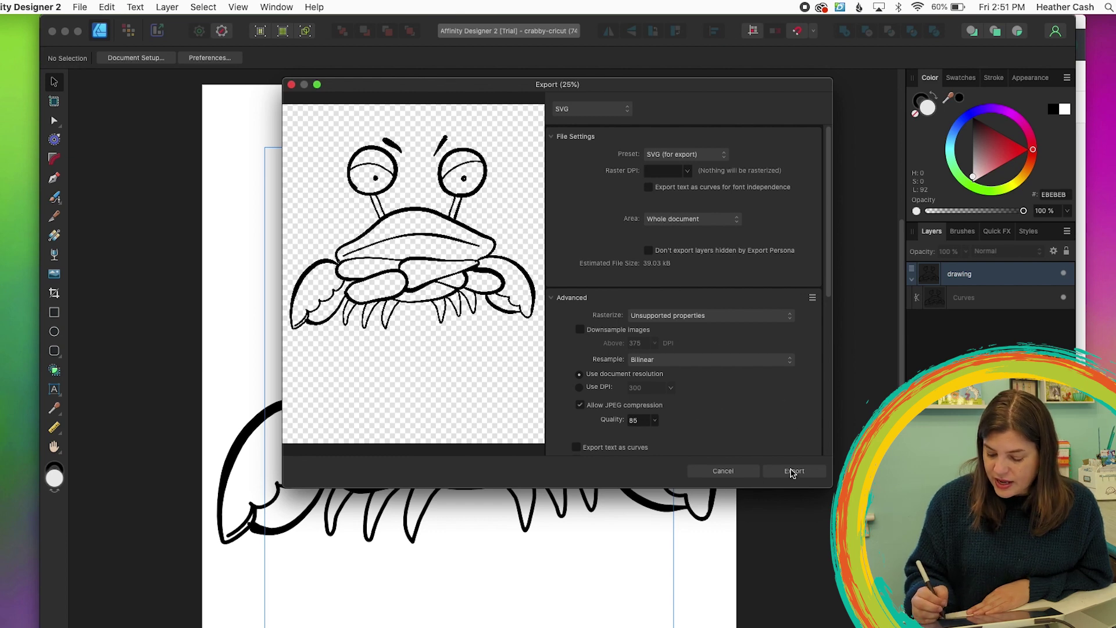
left_click(794, 471)
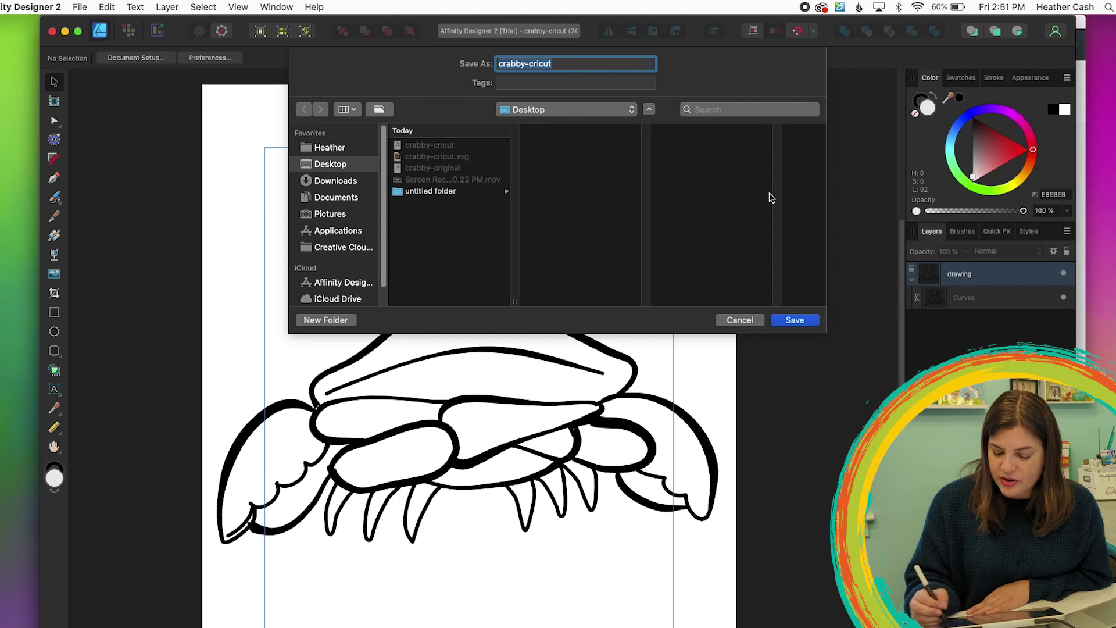
left_click(795, 321)
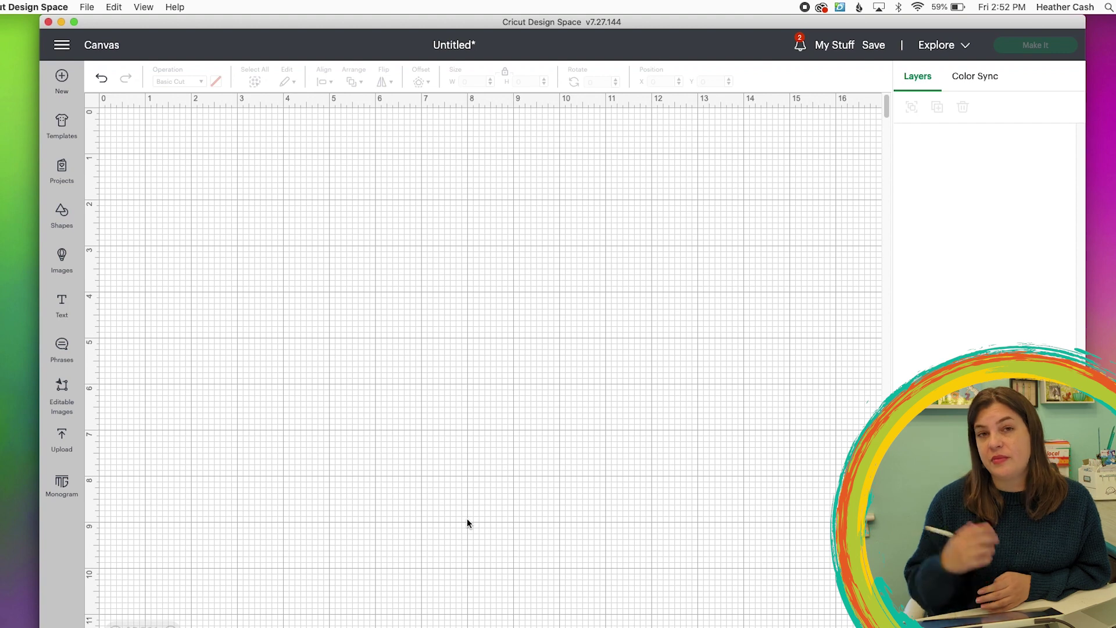
Browse to the Desktop and upload crabby-cricut.svg as a new image
left_click(62, 440)
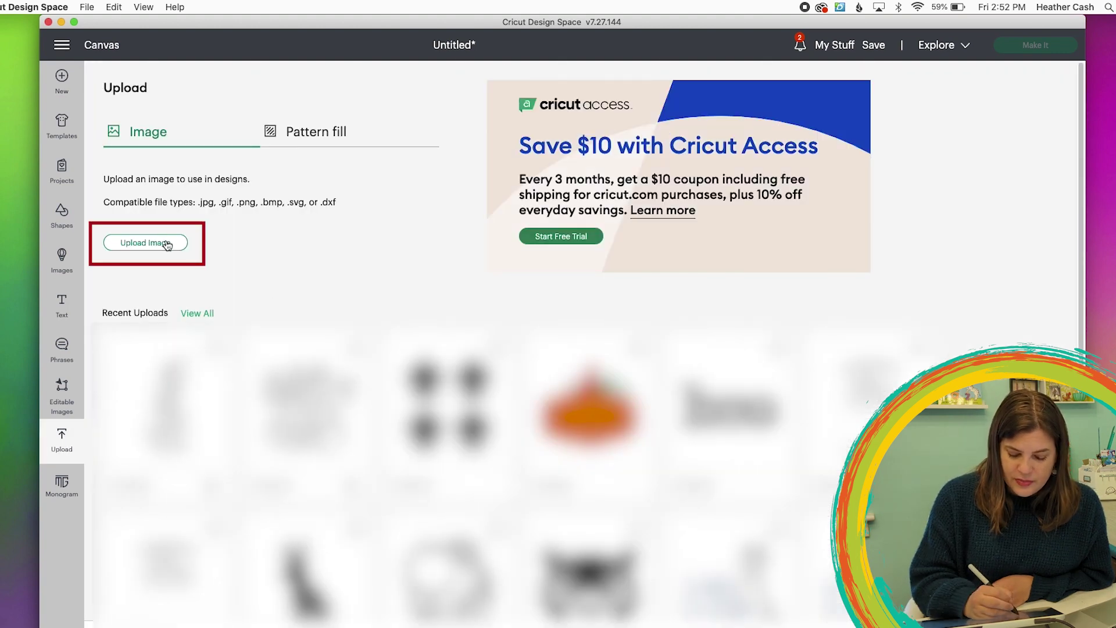
left_click(176, 243)
left_click(585, 338)
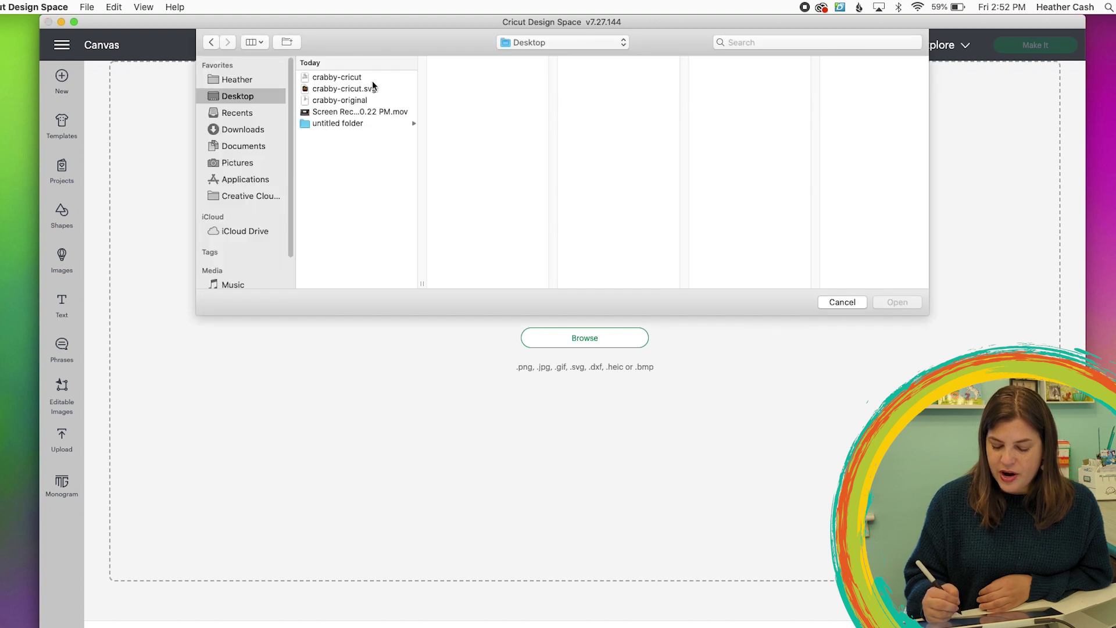
left_click(368, 89)
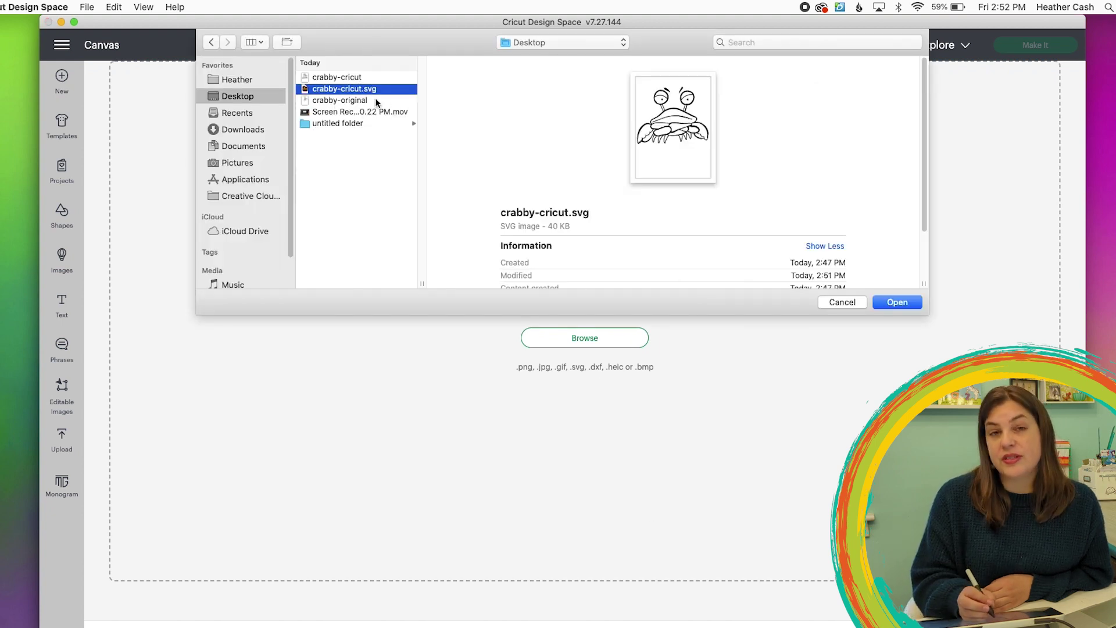
left_click(899, 301)
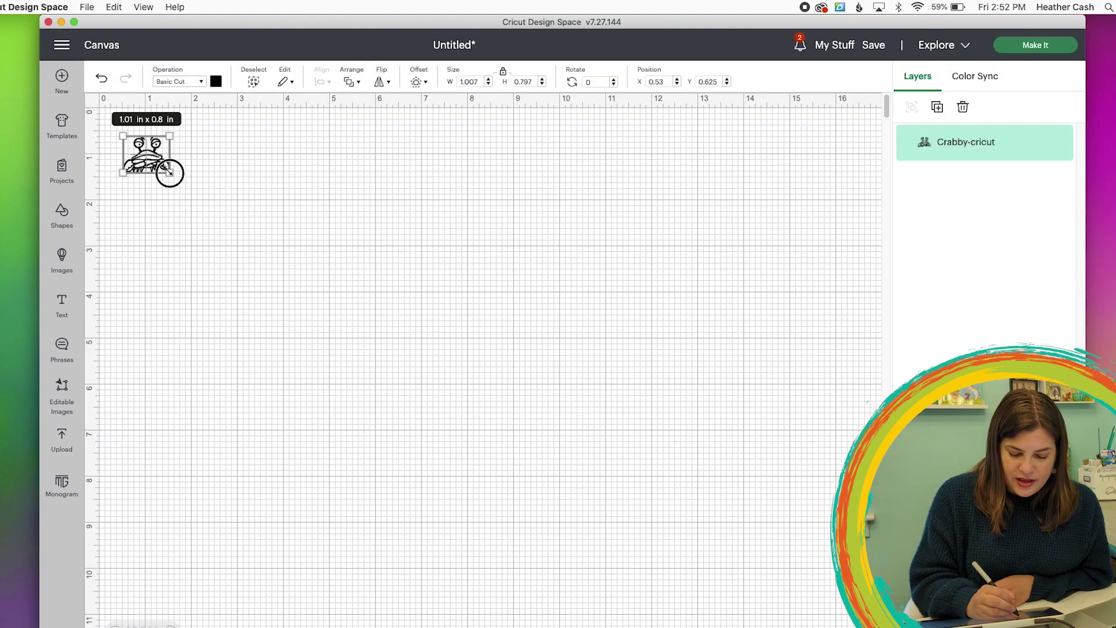
Resize the Crabby-cricut image to about 12.37 × 9.79 inches with its corner handle
left_click_drag(169, 172, 713, 587)
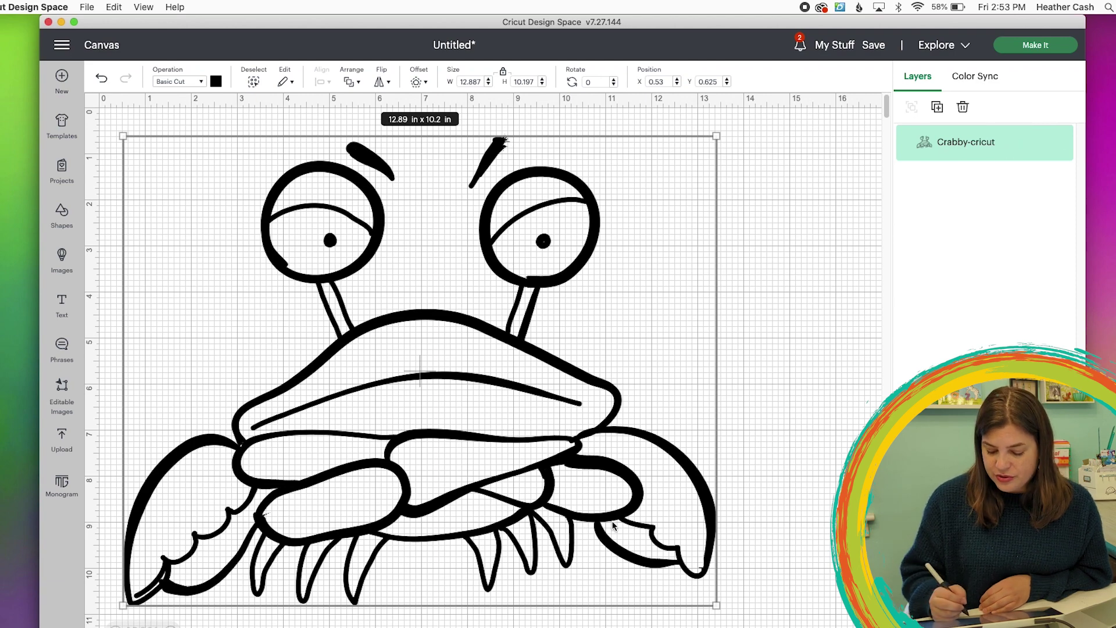
left_click_drag(715, 605, 672, 600)
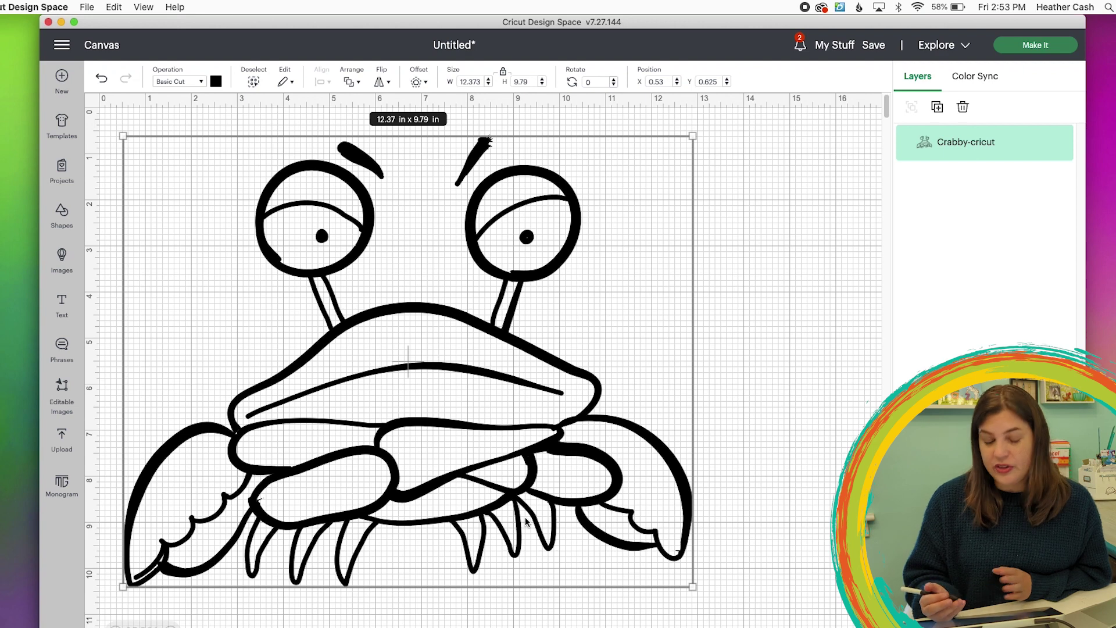